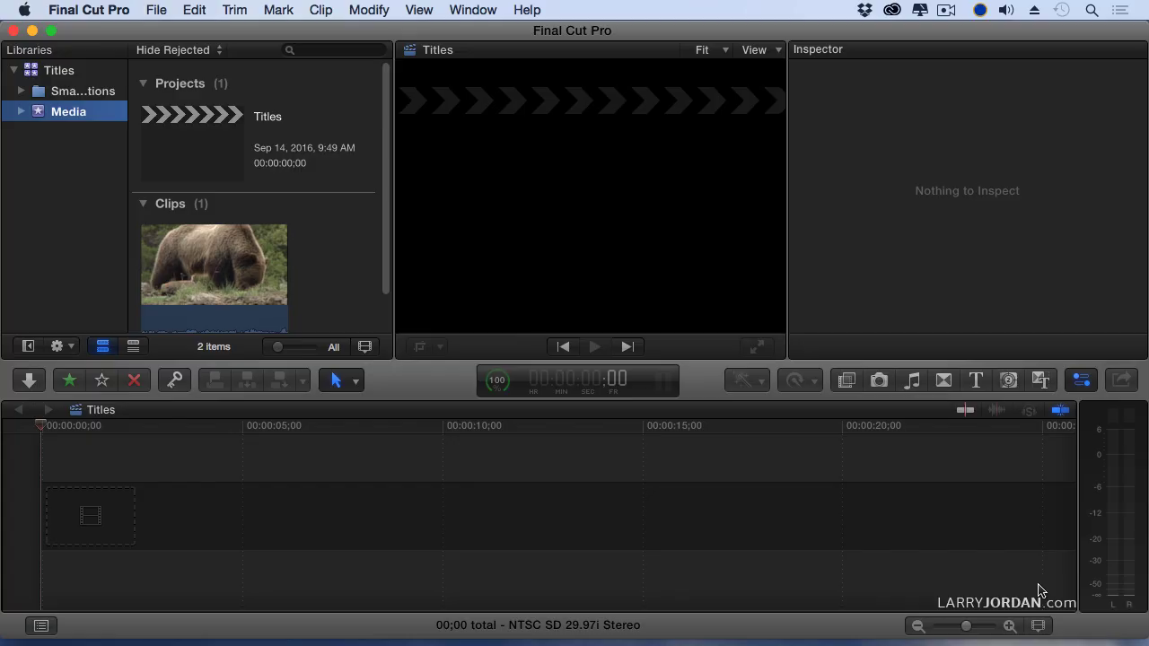
# Step: Search the Final Cut Pro titles browser for 'drift'
pyautogui.click(977, 382)
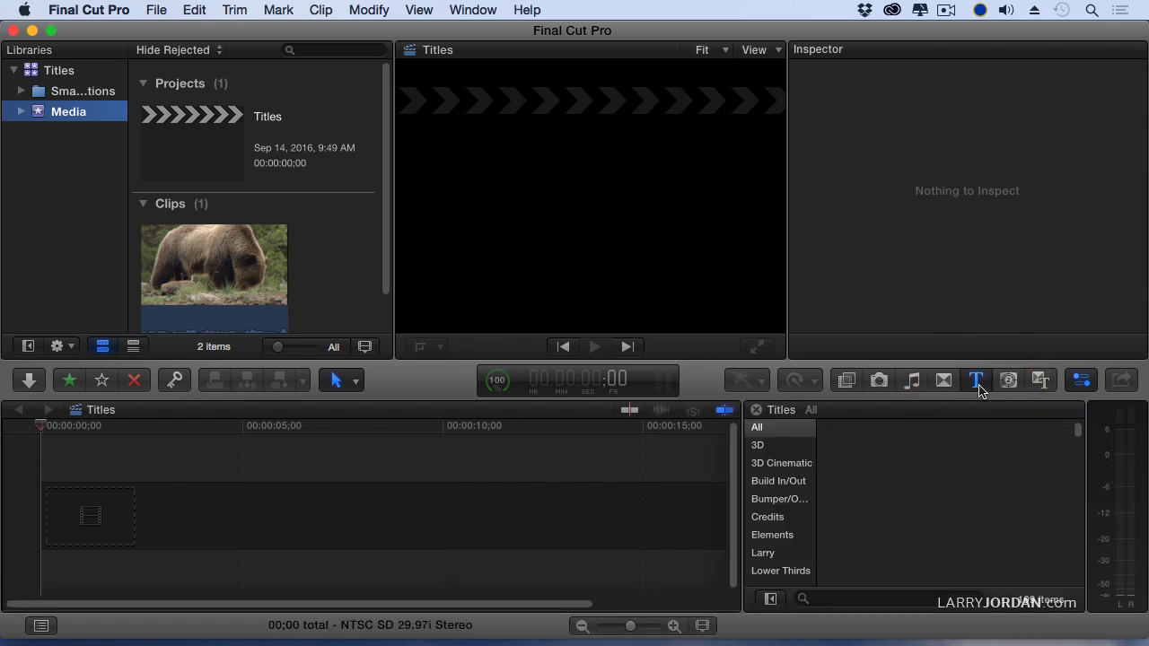
pyautogui.click(870, 599)
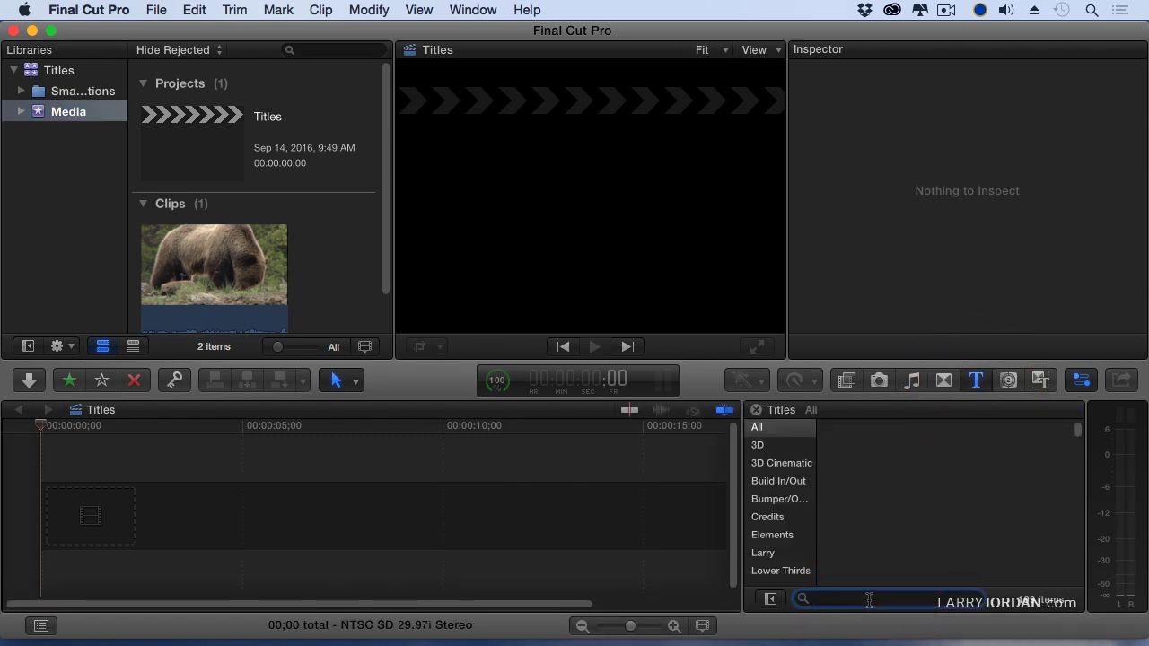
pyautogui.write('dr')
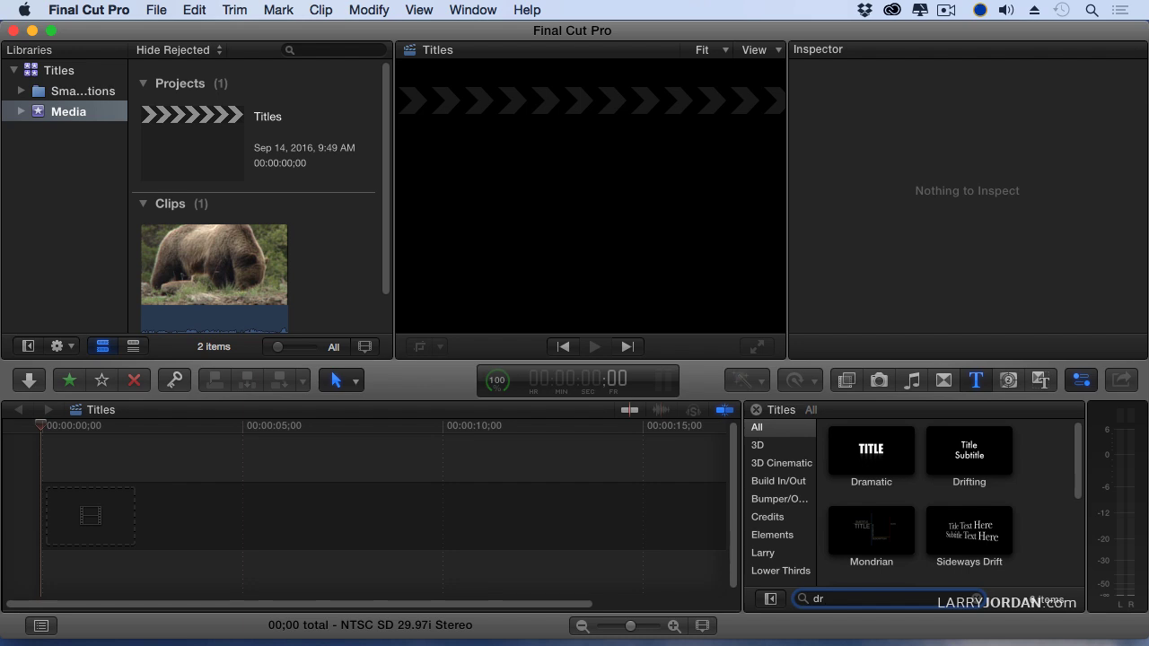
pyautogui.write('ift')
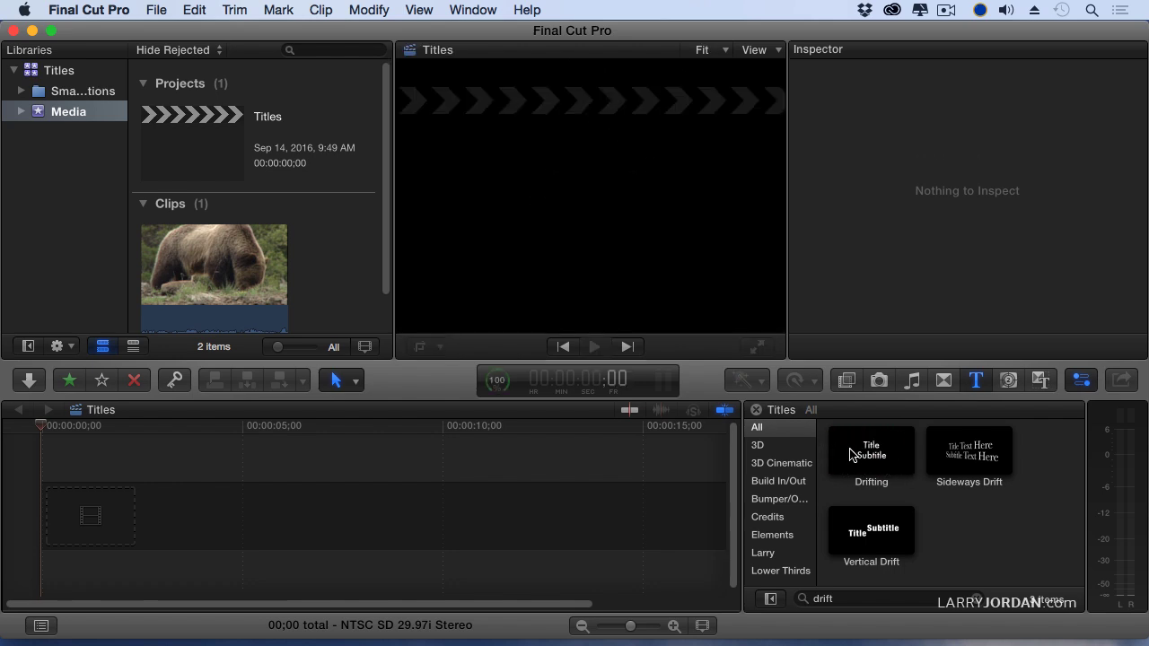
# Step: Append the Drifting title to a new 720p HD timeline
pyautogui.click(855, 459)
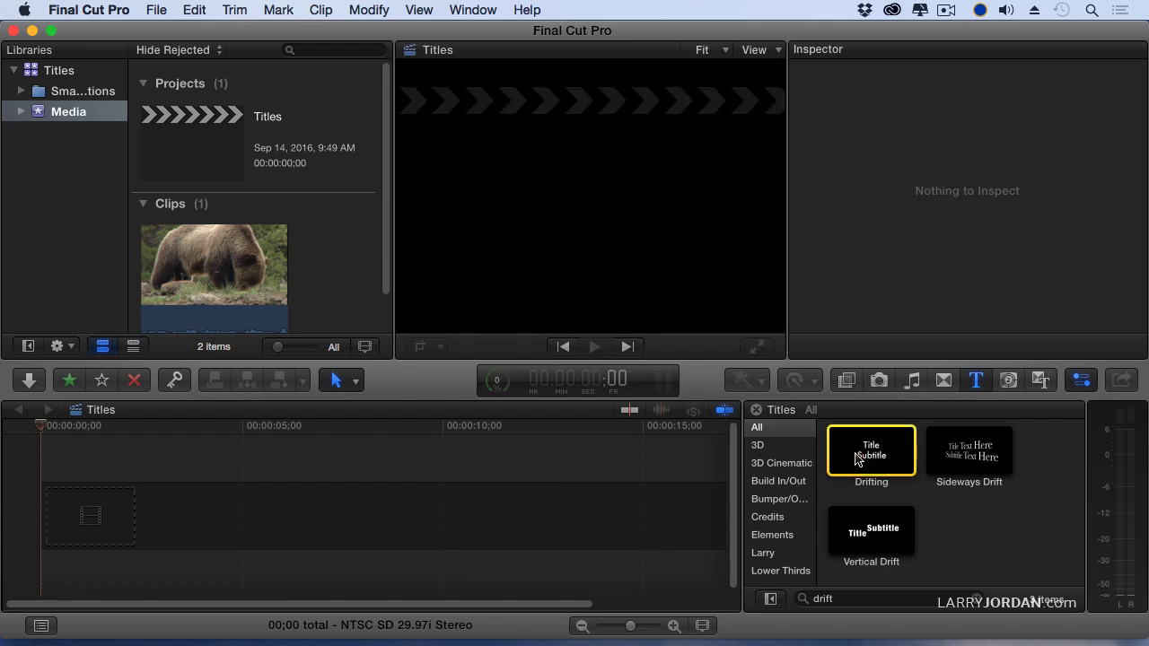
pyautogui.press('e')
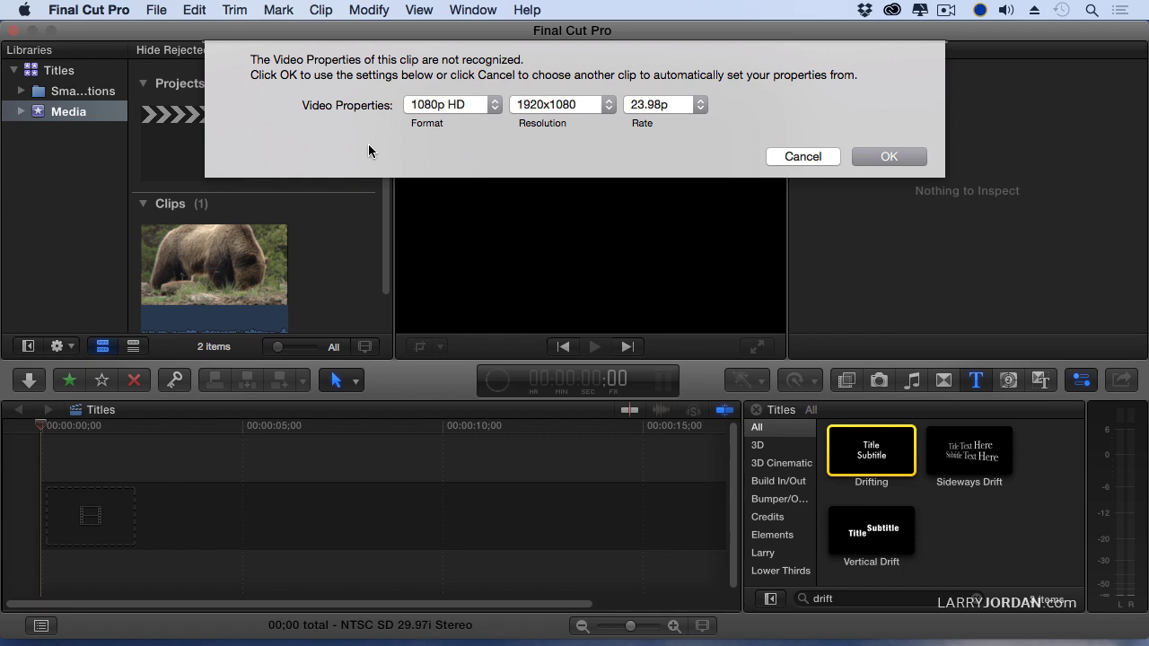
pyautogui.click(449, 105)
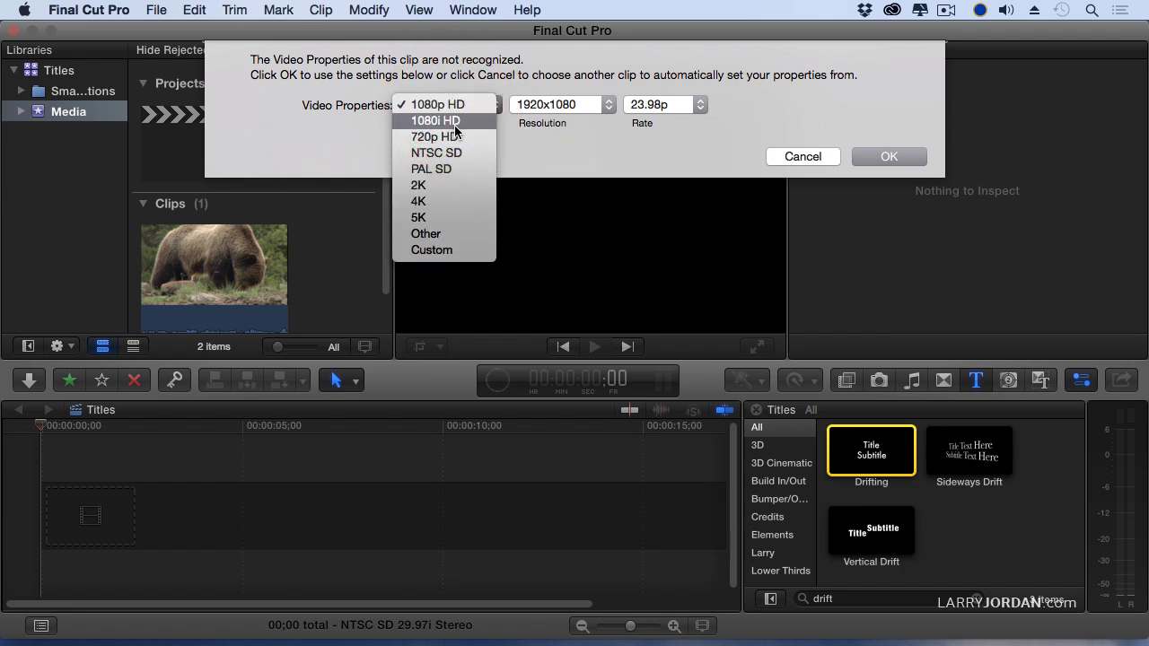
pyautogui.click(449, 137)
pyautogui.click(897, 158)
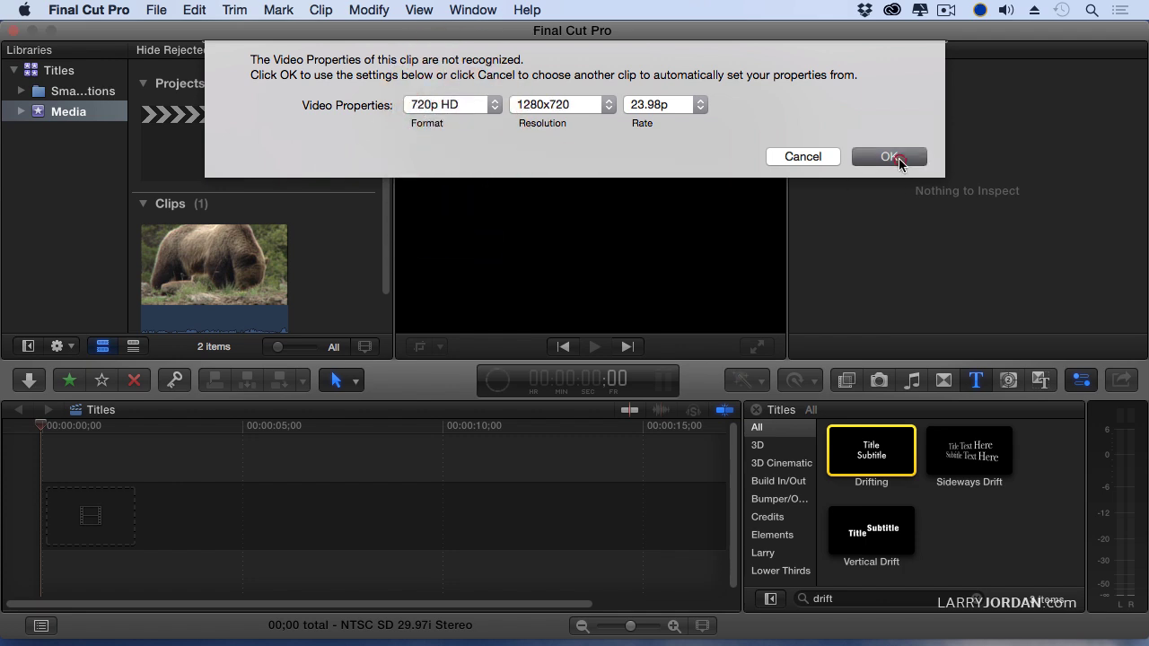
# Step: Fit the timeline to the clip, scrub the title's animation, and select the Drifting clip
pyautogui.hotkey('shift', 'z')
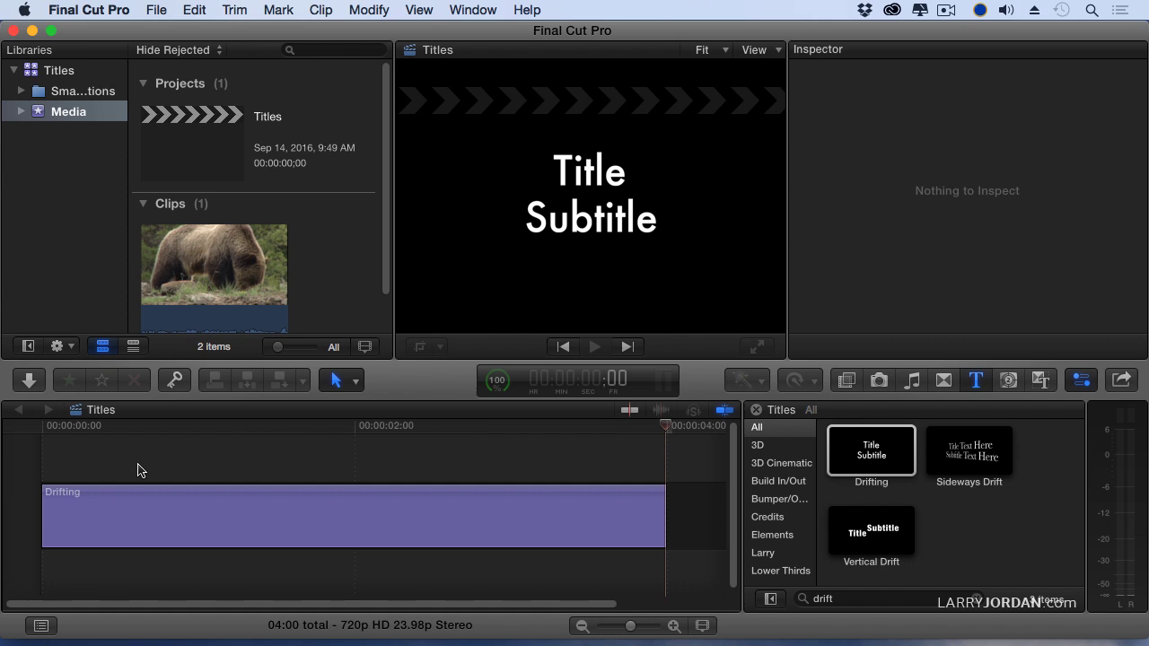
pyautogui.moveTo(231, 428); pyautogui.dragTo(61, 427)
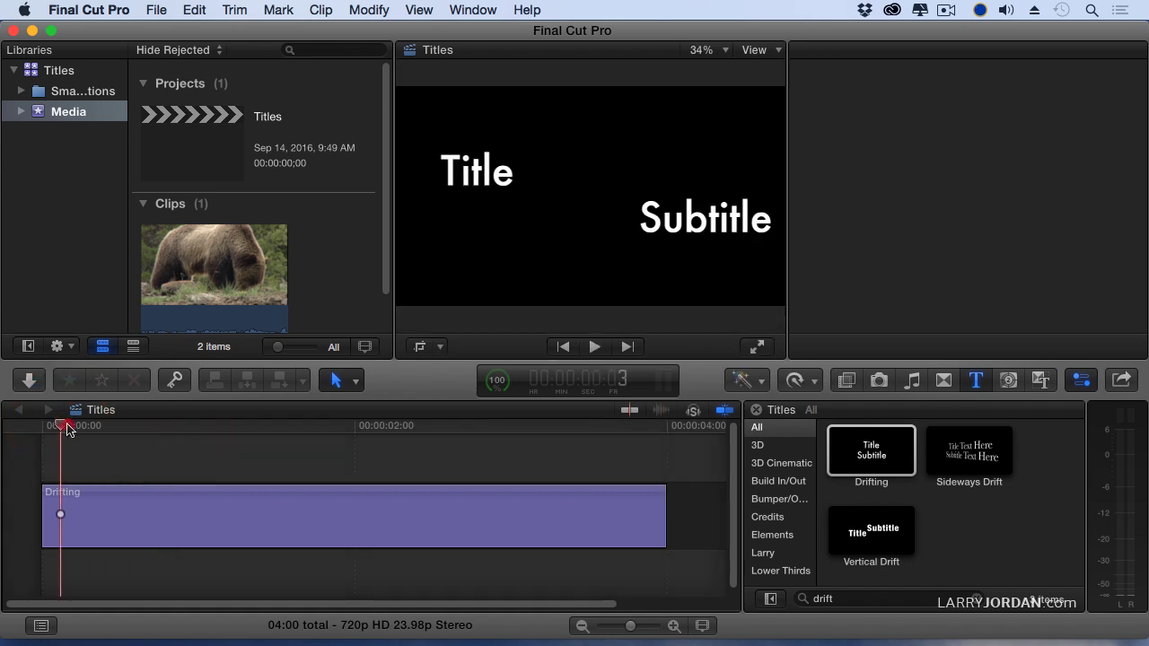
pyautogui.moveTo(153, 429)
pyautogui.mouseDown()
pyautogui.moveTo(42, 430)
pyautogui.moveTo(173, 438)
pyautogui.mouseUp()
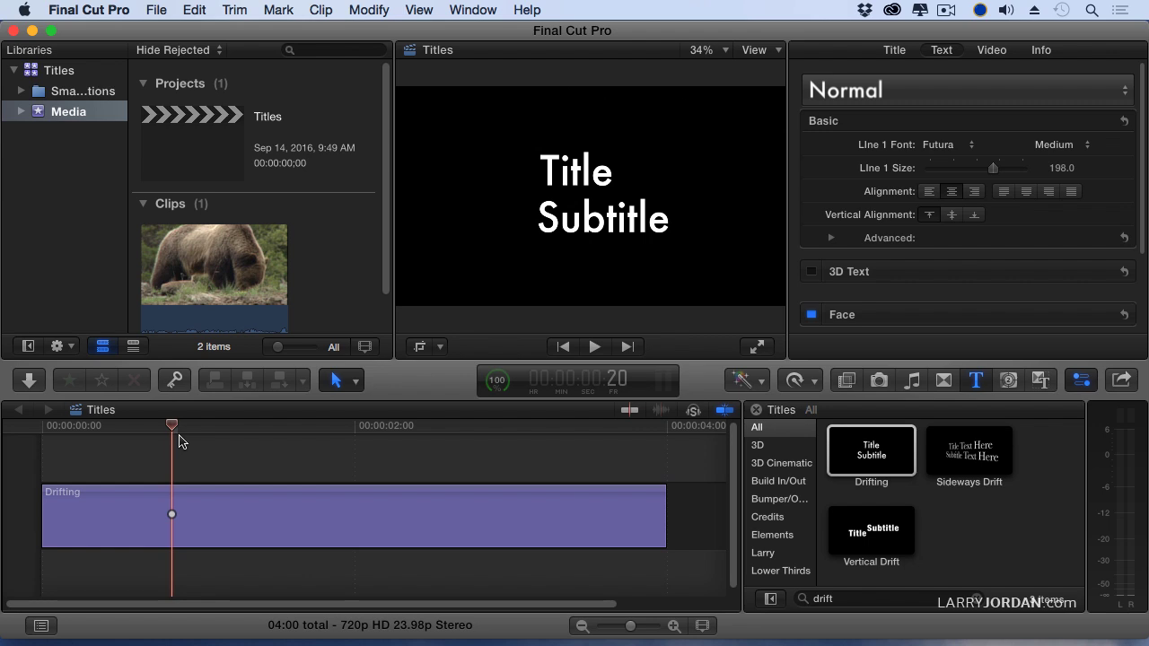
pyautogui.click(281, 524)
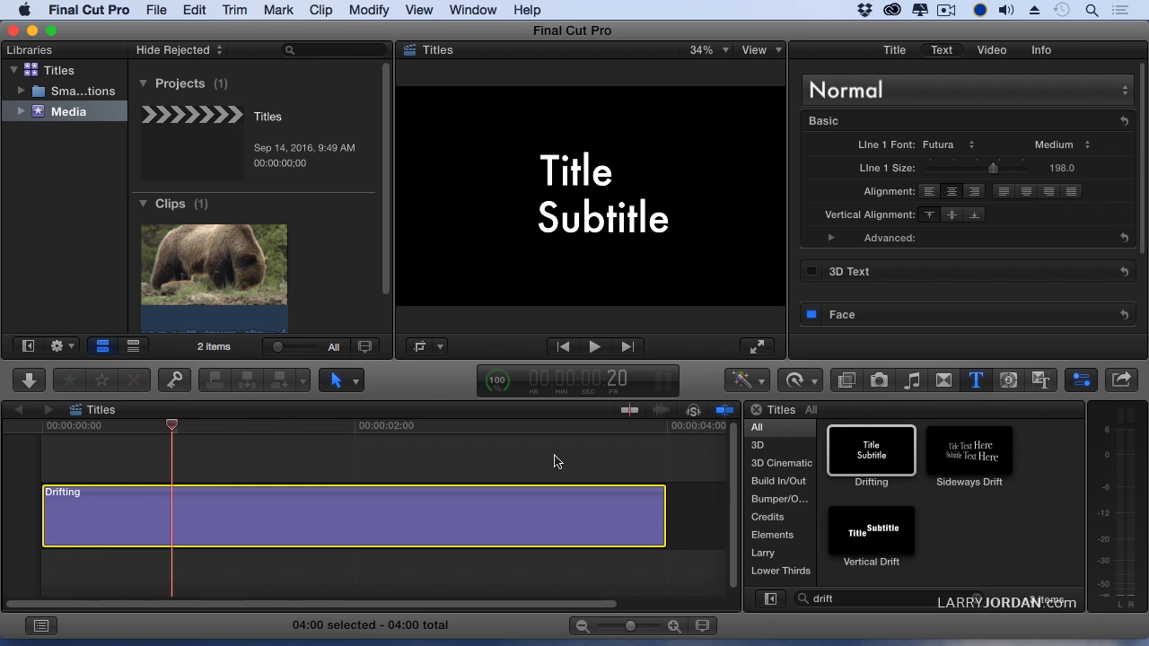
# Step: Open a copy of the Drifting title in Motion from its shortcut menu
pyautogui.rightClick(886, 457)
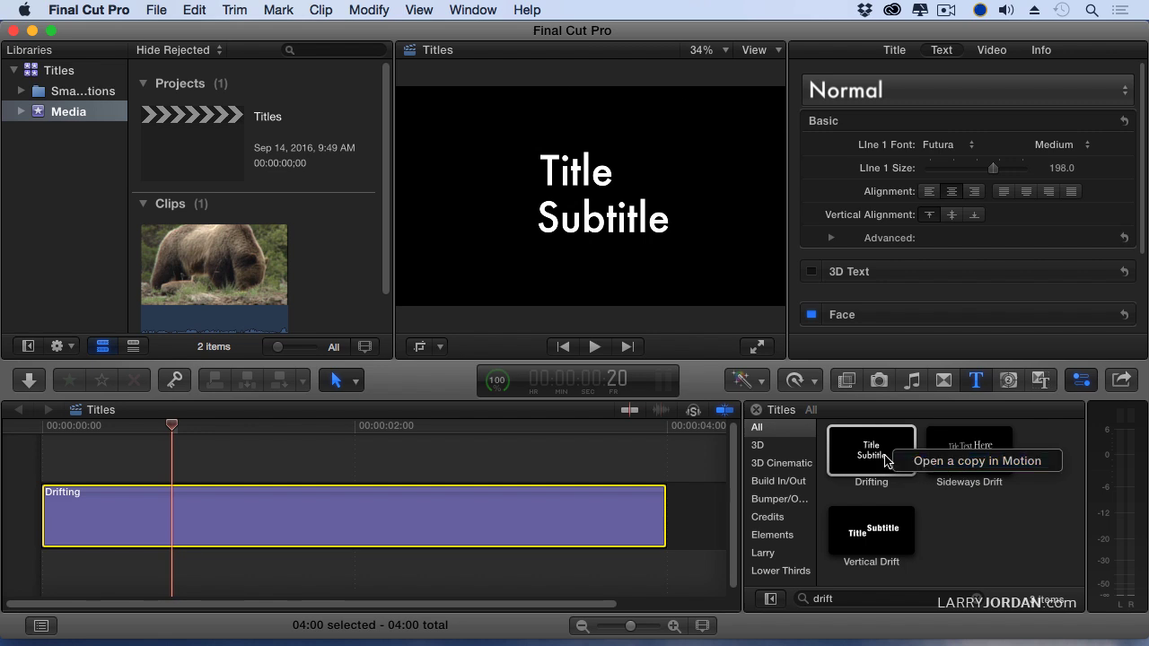
pyautogui.click(931, 467)
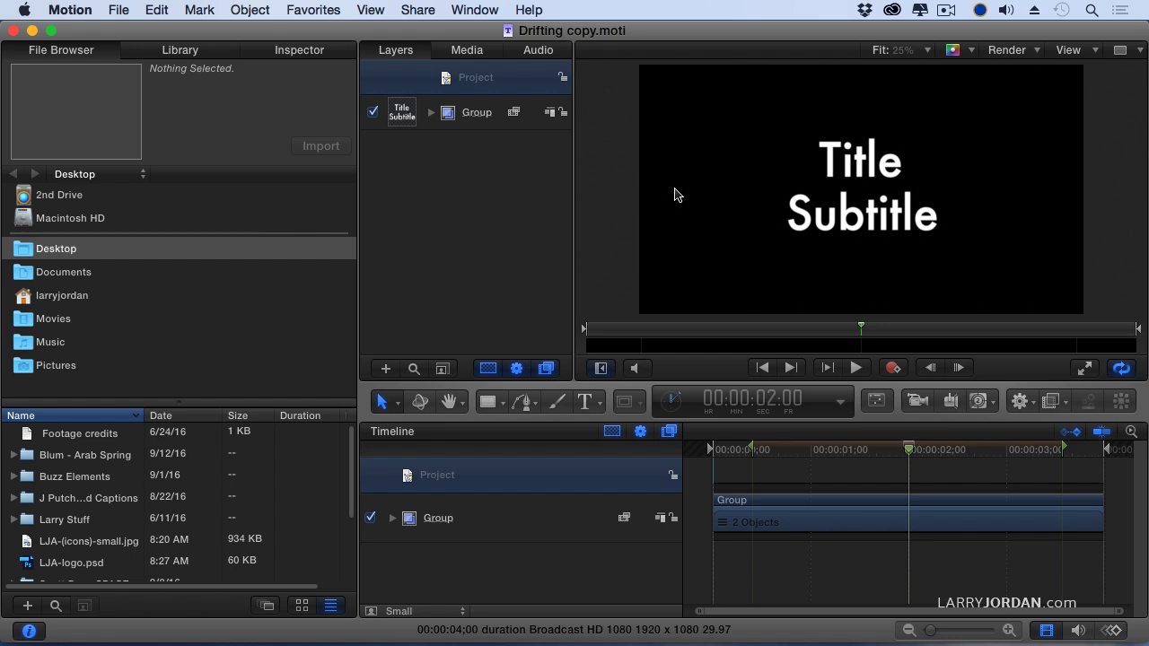
# Step: In the Drifting copy project, toggle the Timeline panel with F6 until it is hidden
pyautogui.press('super+q')
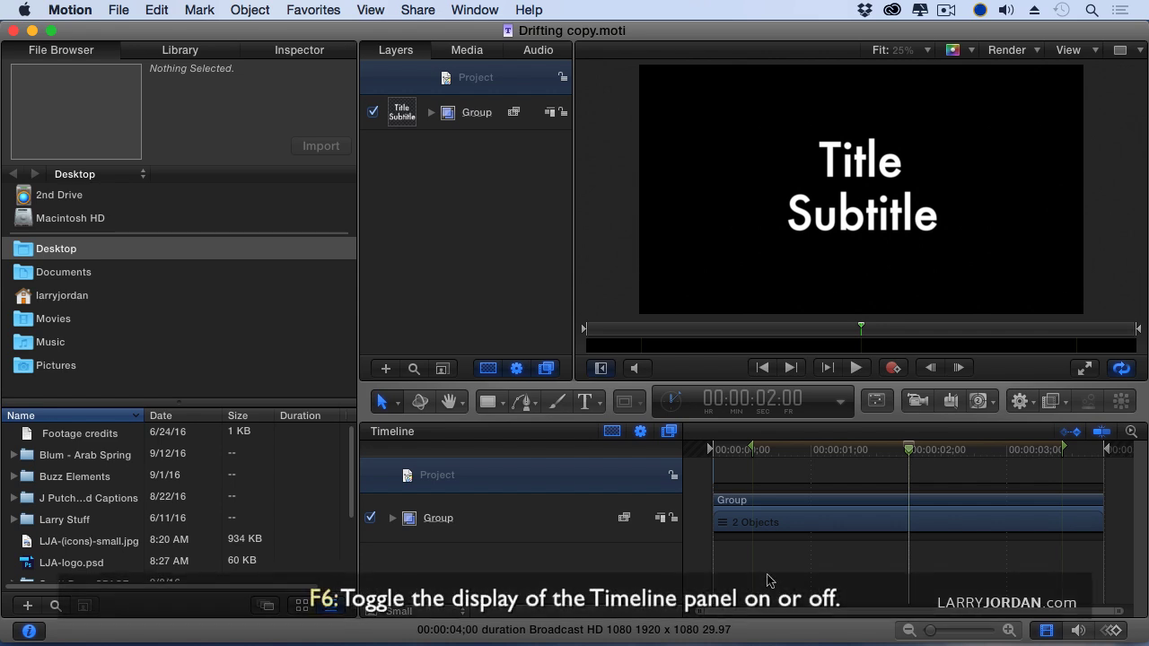
pyautogui.press('F6')
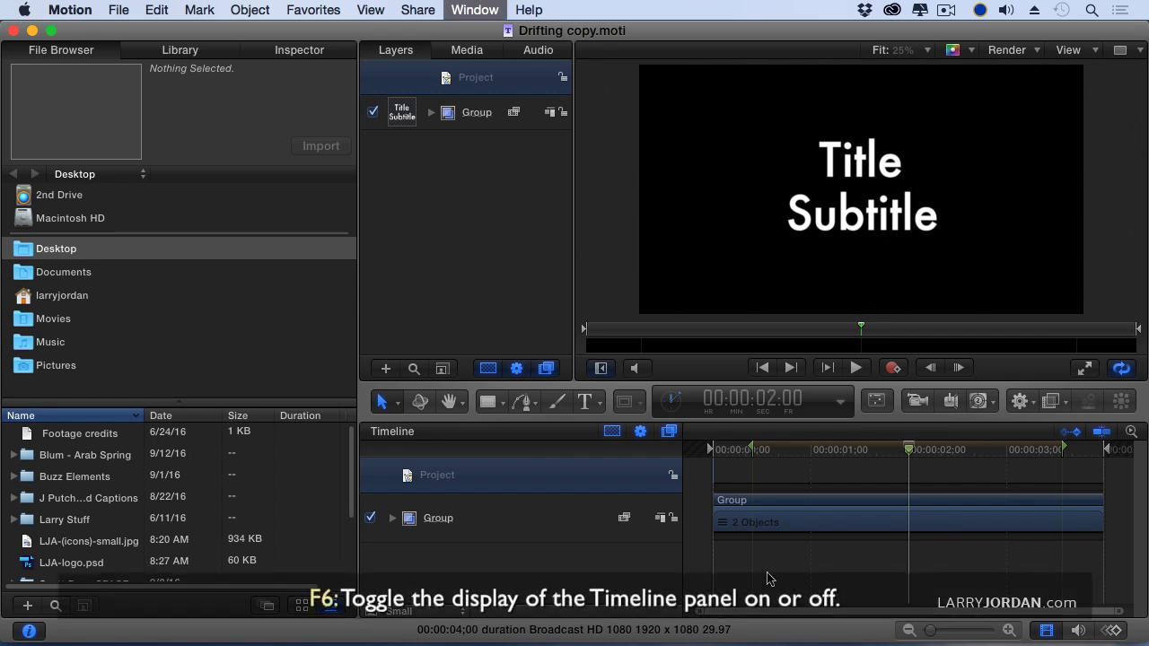
pyautogui.press('F6')
pyautogui.press('F6')
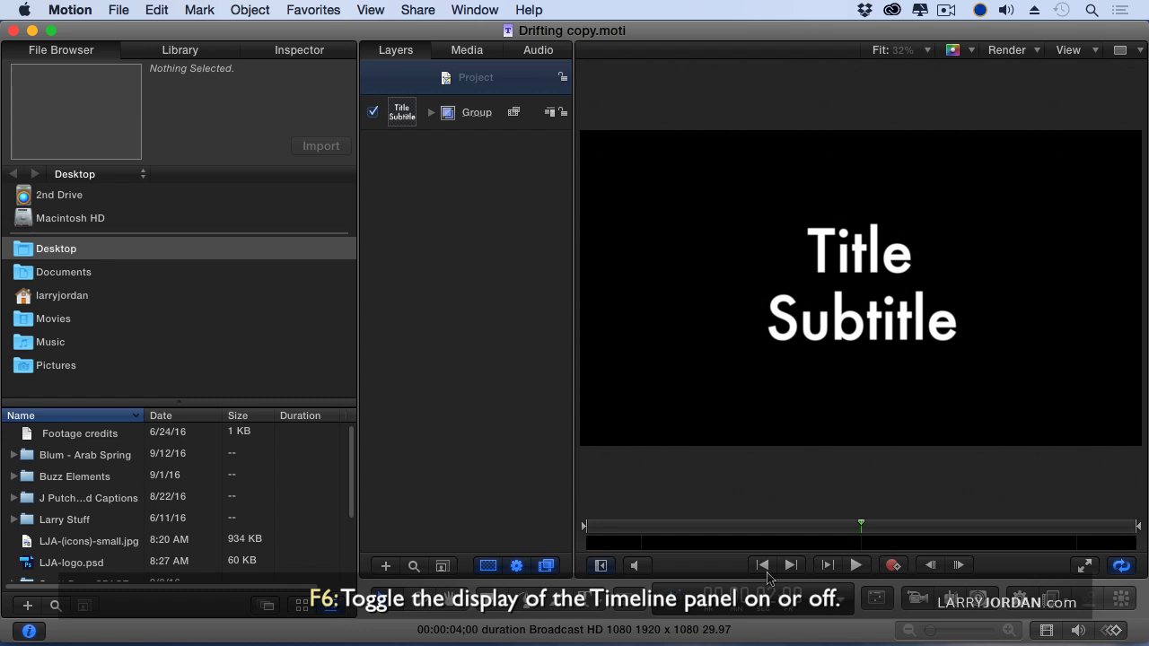
pyautogui.press('F6')
pyautogui.press('F6')
pyautogui.press('F6')
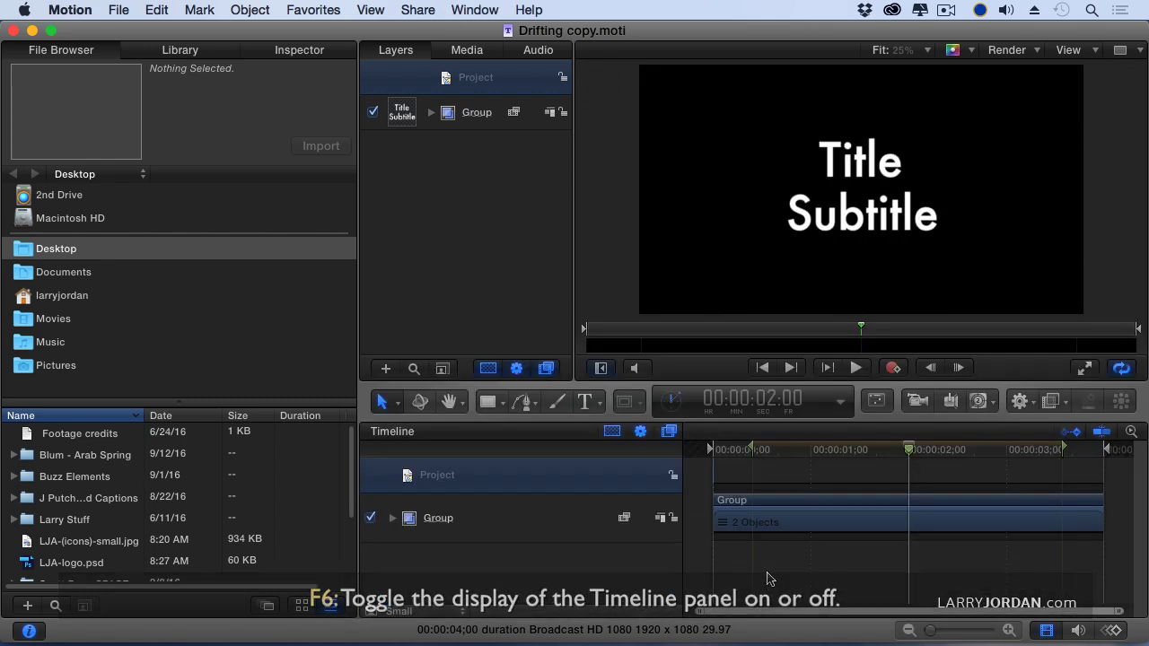
pyautogui.press('F6')
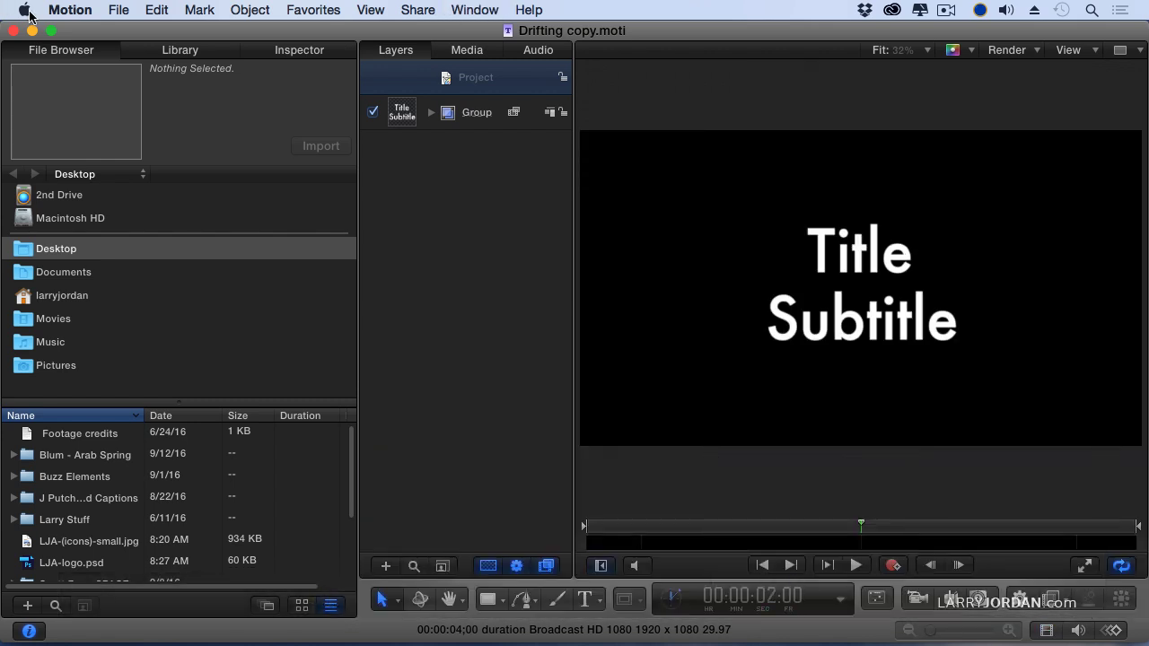
pyautogui.click(26, 9)
pyautogui.click(47, 58)
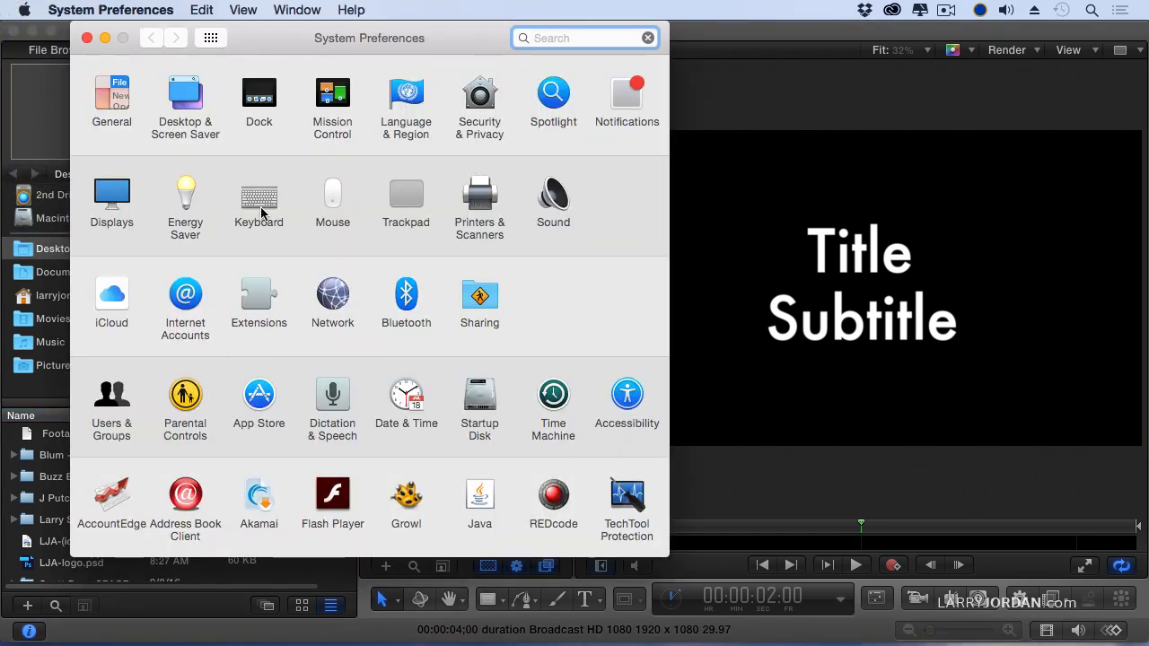
pyautogui.click(259, 209)
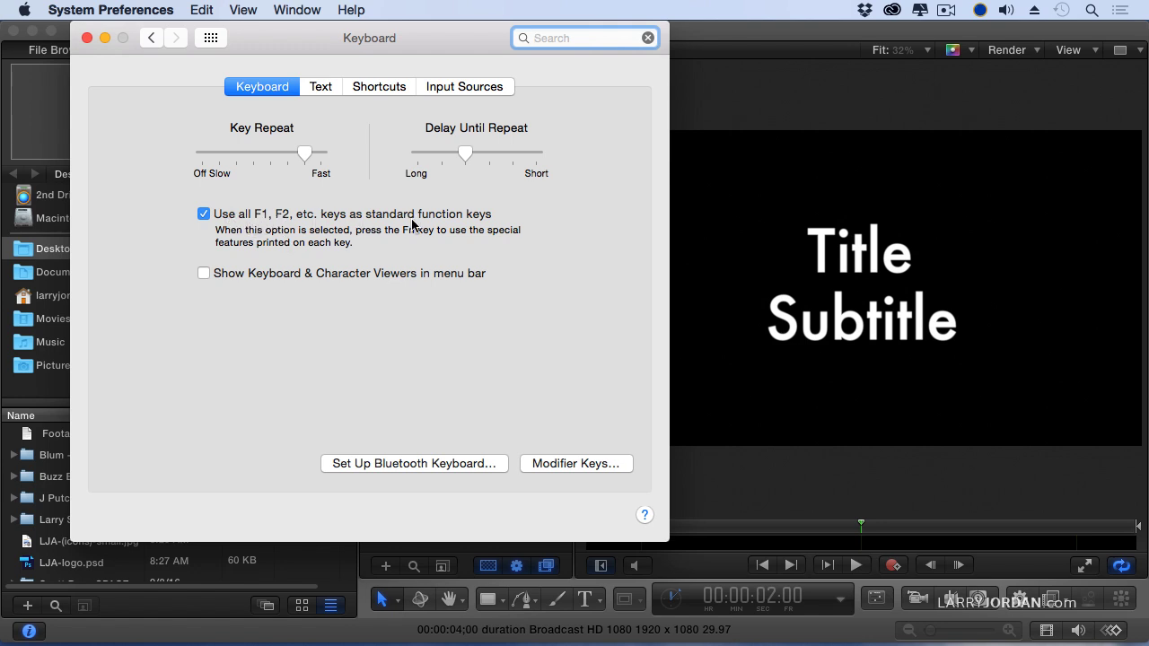
pyautogui.click(87, 37)
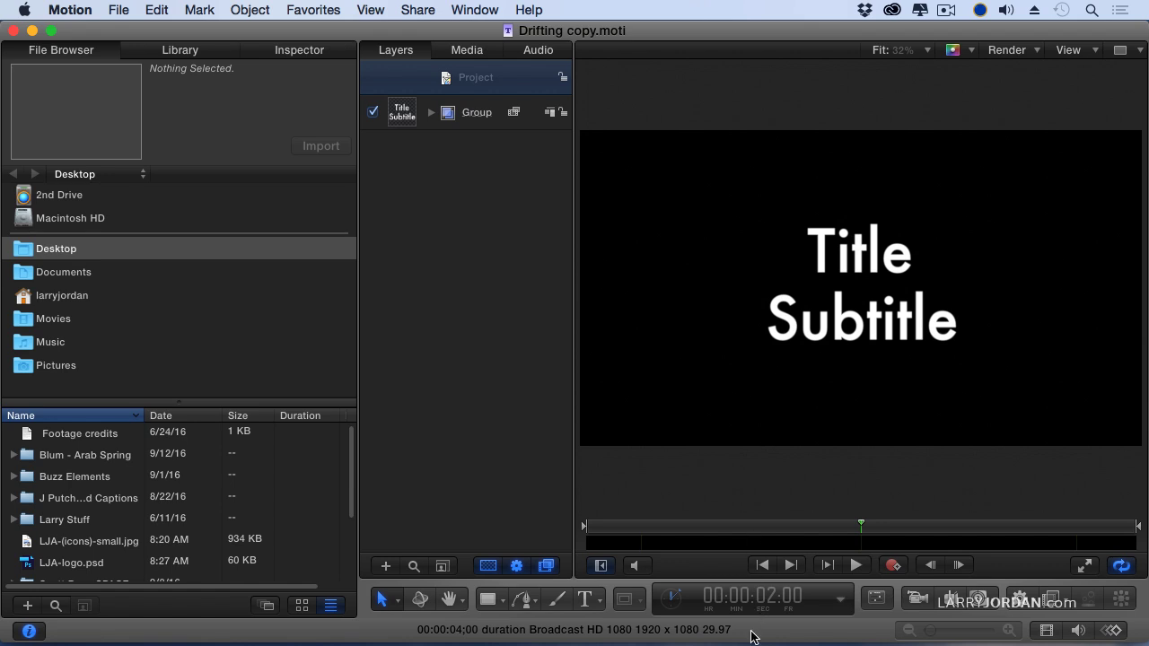
# Step: Toggle the Timeline, Layers and project panes, then show the project's published parameters in the Inspector
pyautogui.press('super+7')
pyautogui.press('super+7')
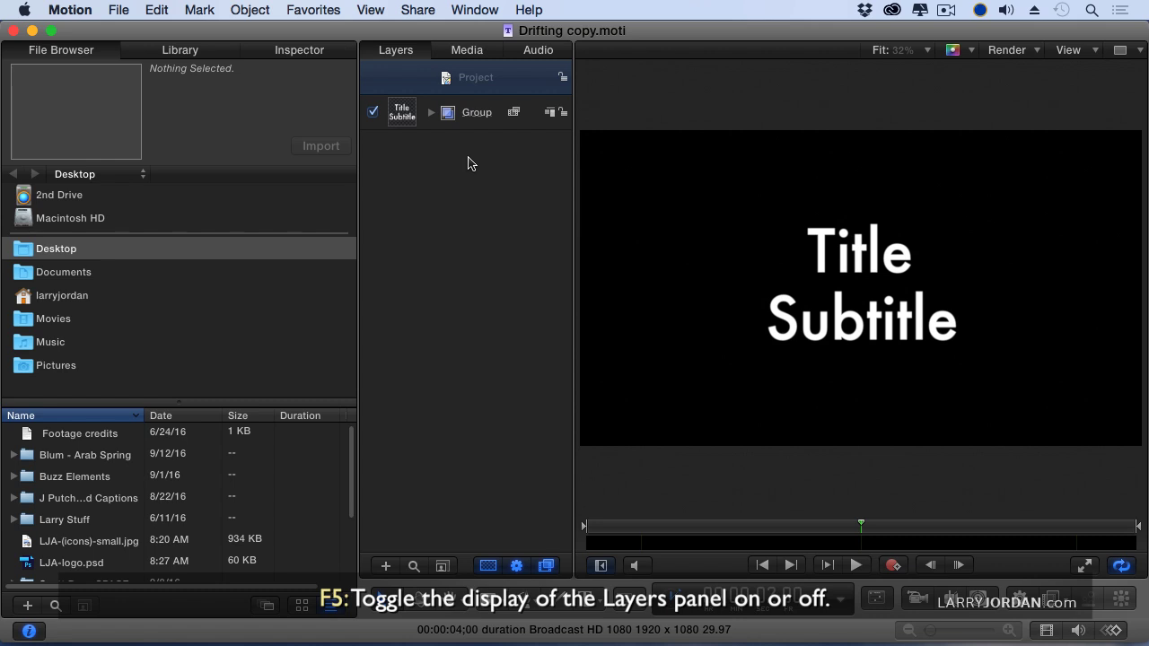
pyautogui.press('F5')
pyautogui.press('F5')
pyautogui.press('F5')
pyautogui.press('F5')
pyautogui.click(602, 568)
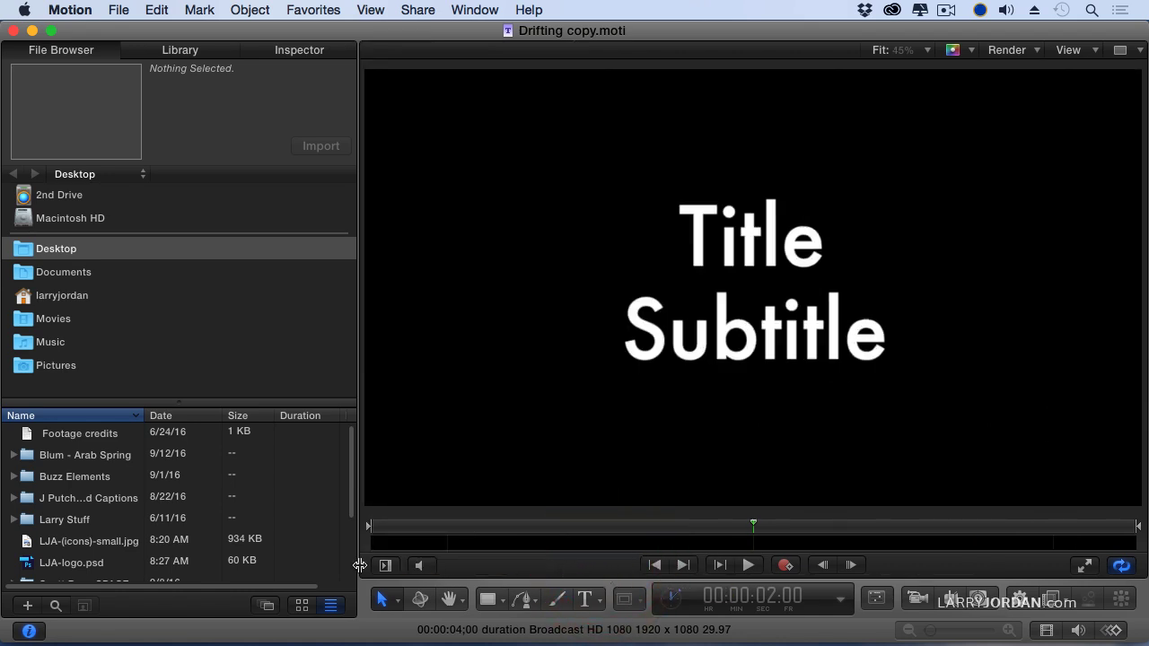
pyautogui.click(386, 567)
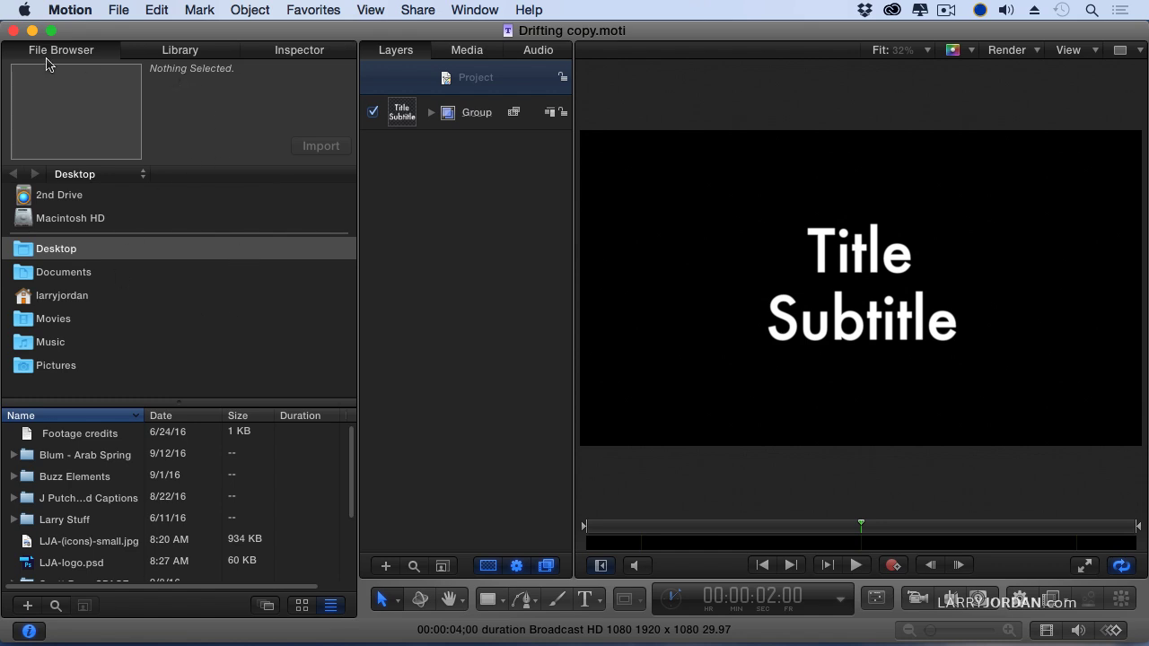
pyautogui.click(173, 54)
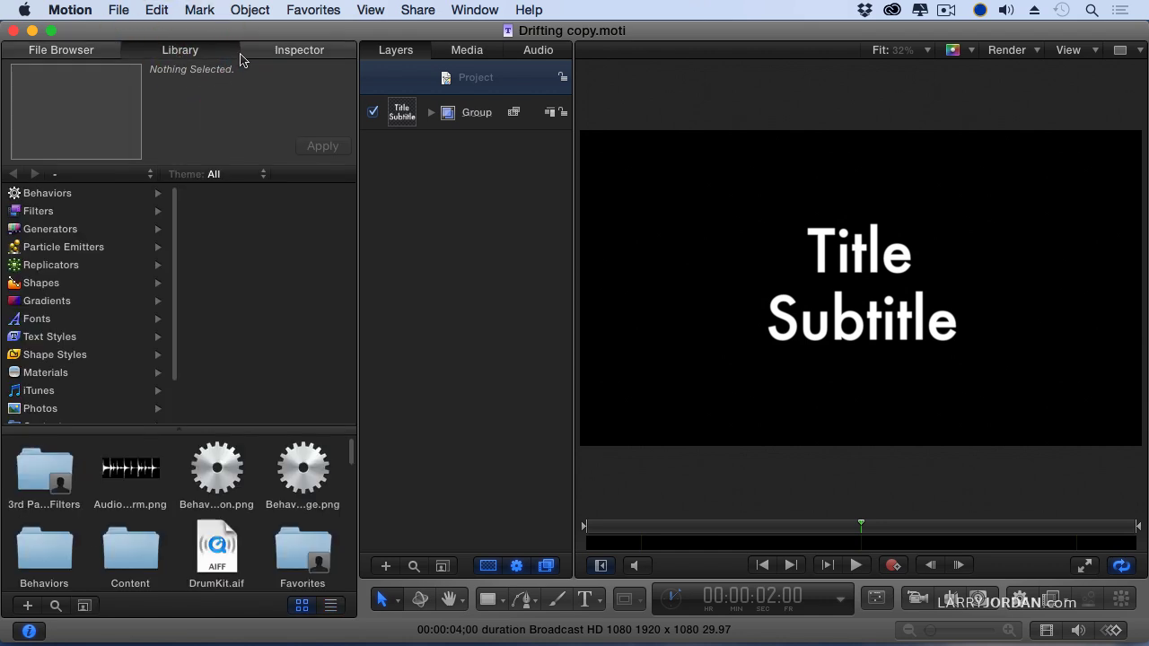
pyautogui.click(272, 52)
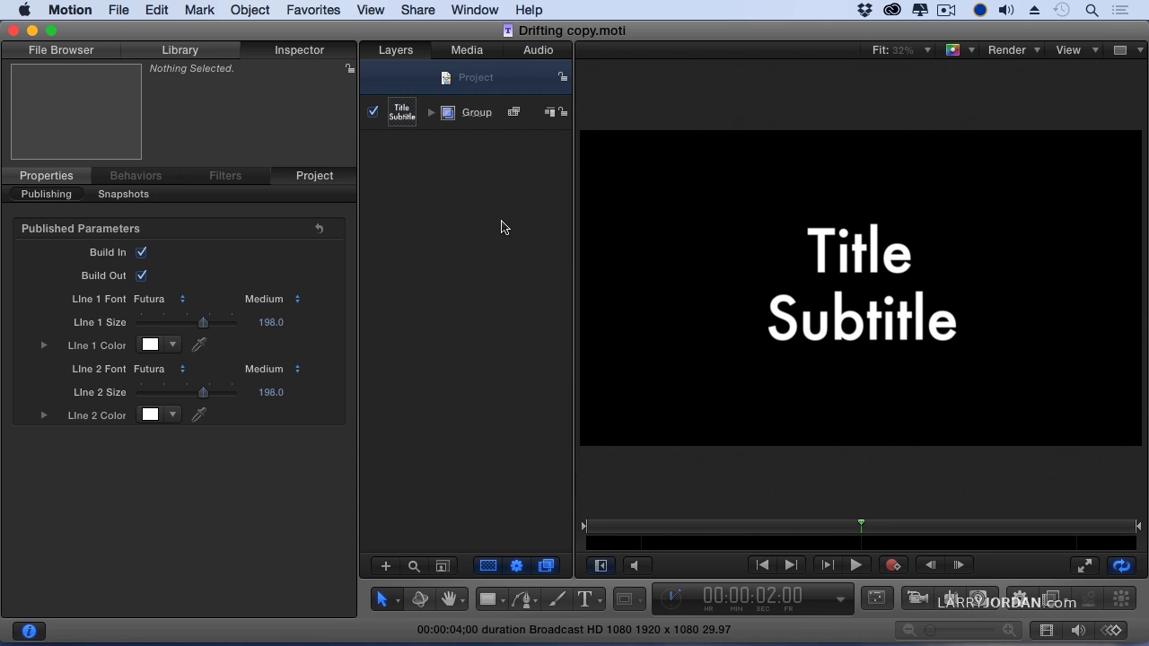
# Step: Toggle the utility pane with its bottom-left button and Cmd+1 to bring up the File Browser
pyautogui.click(28, 629)
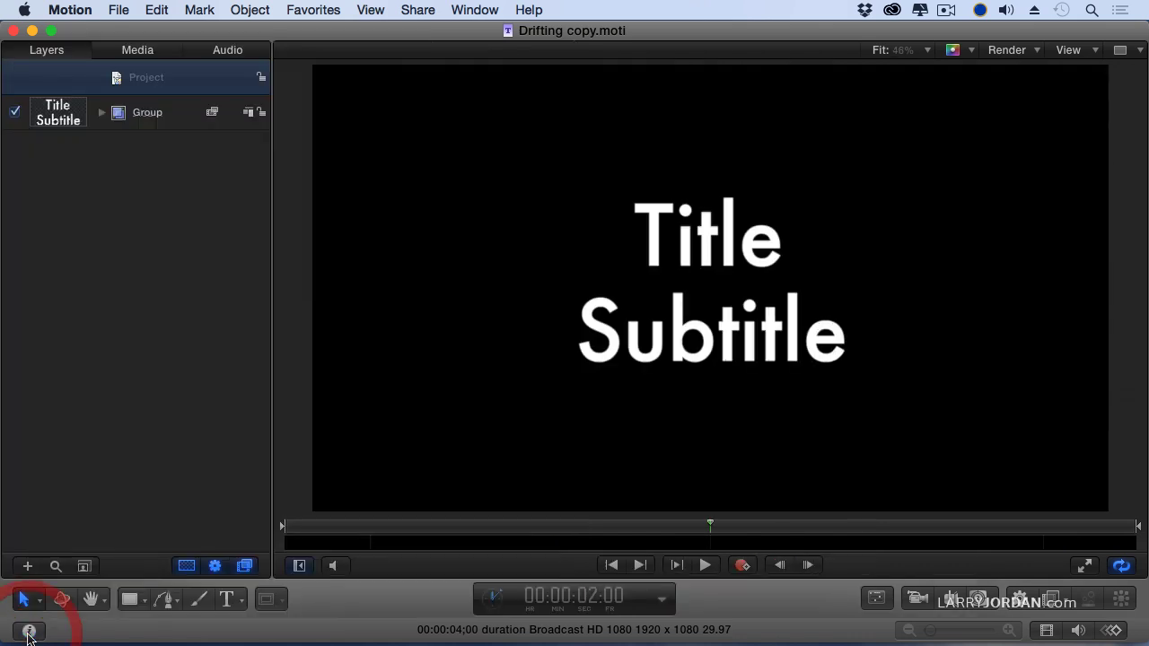
pyautogui.click(30, 633)
pyautogui.click(28, 632)
pyautogui.click(29, 633)
pyautogui.click(28, 633)
pyautogui.click(28, 633)
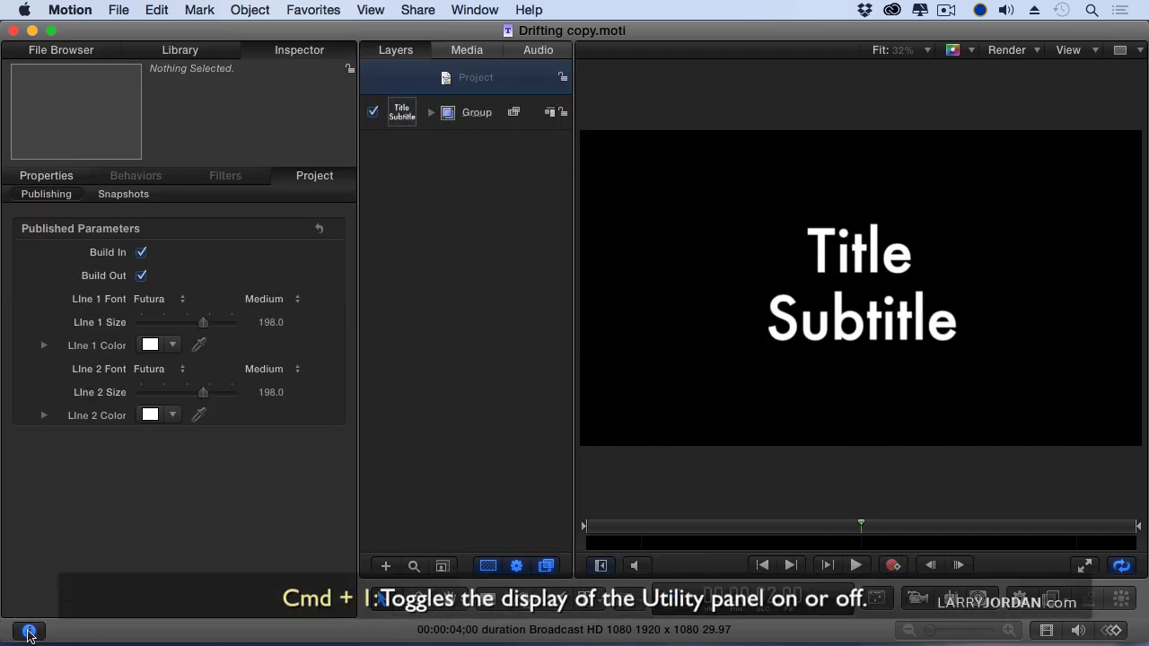
pyautogui.press('super+1')
pyautogui.press('super+1')
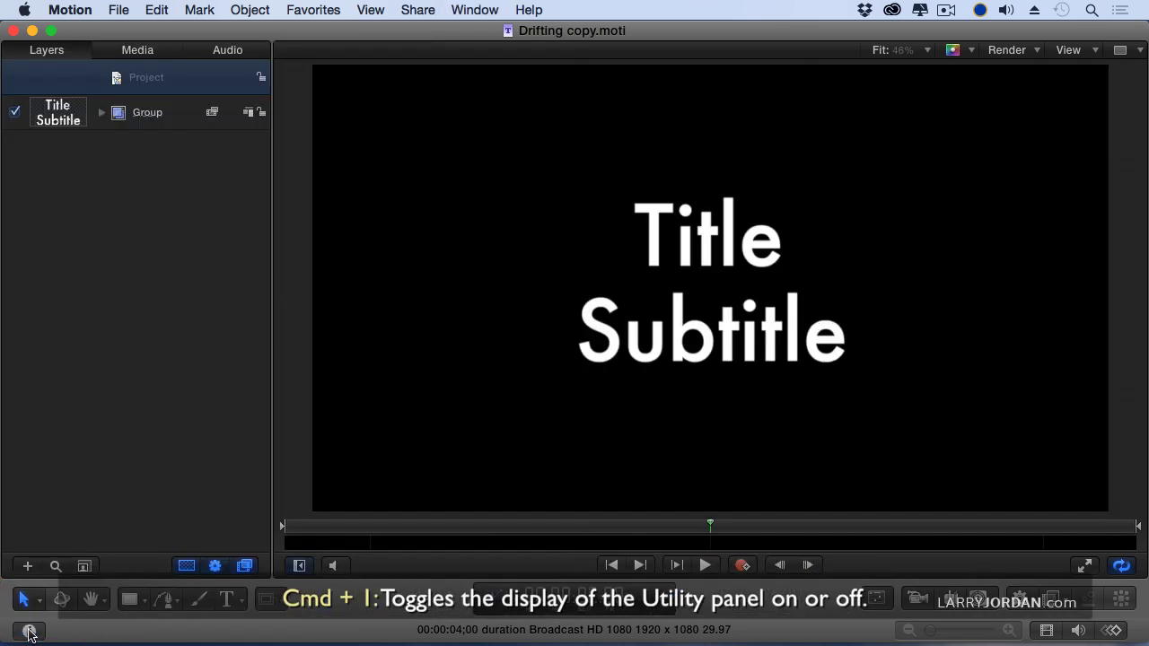
pyautogui.press('super+1')
pyautogui.press('super+1')
pyautogui.press('super+1')
pyautogui.press('super+1')
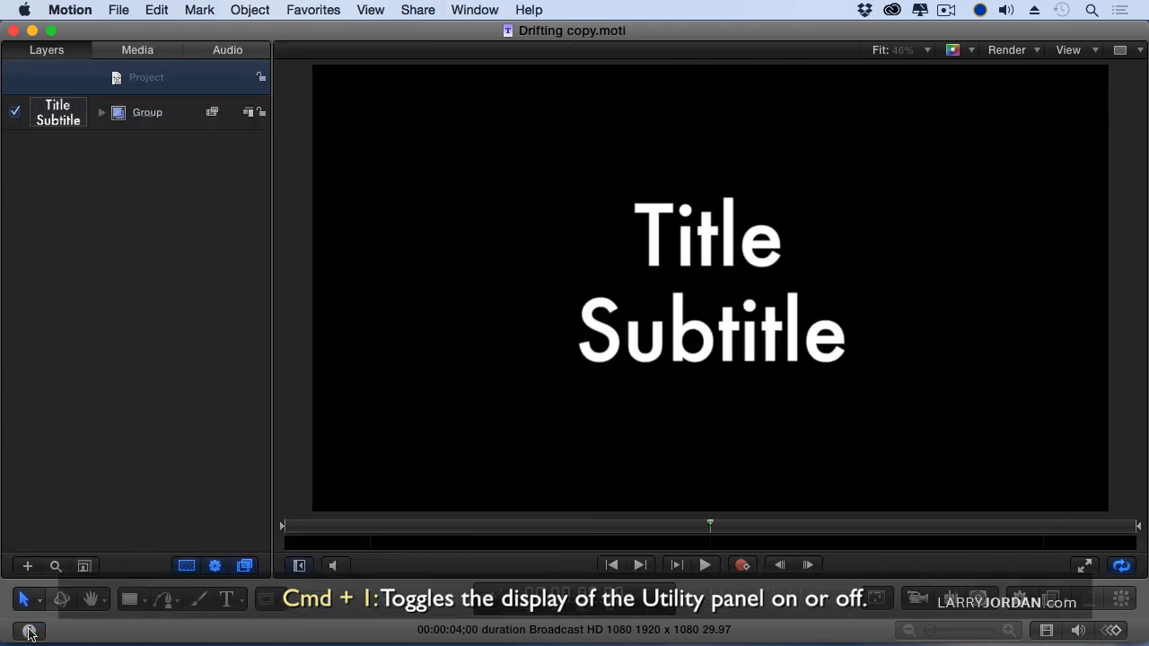
pyautogui.press('super+1')
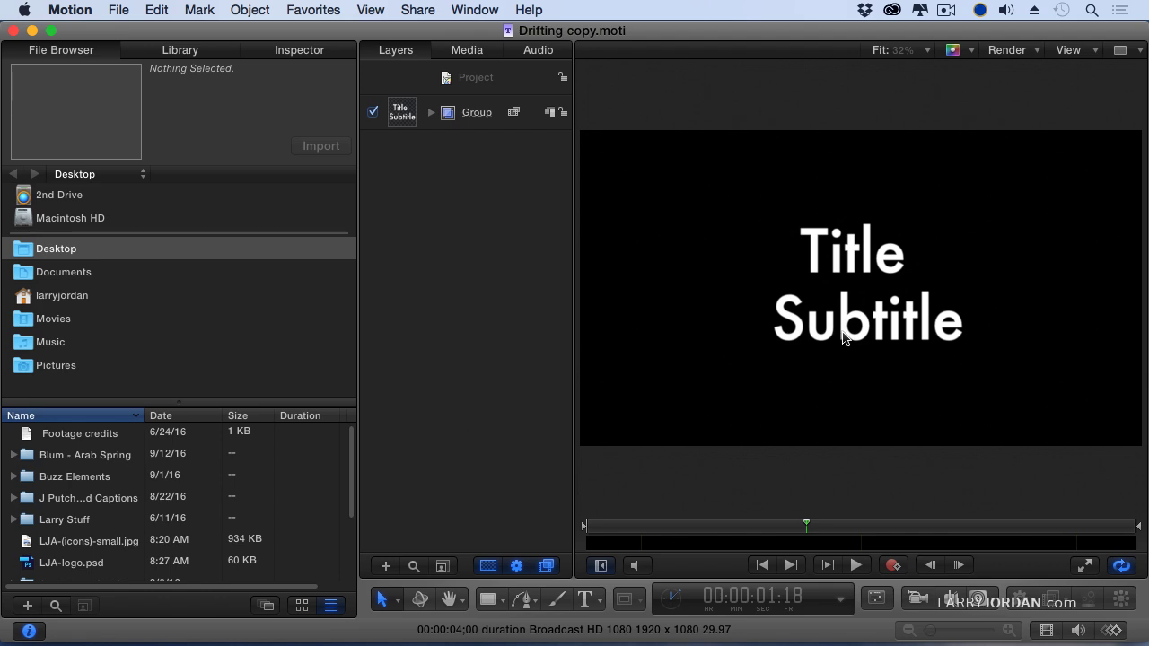
# Step: Select the Title text, then expand the Group to show its Directional behavior, Title and Subtitle layers
pyautogui.click(853, 279)
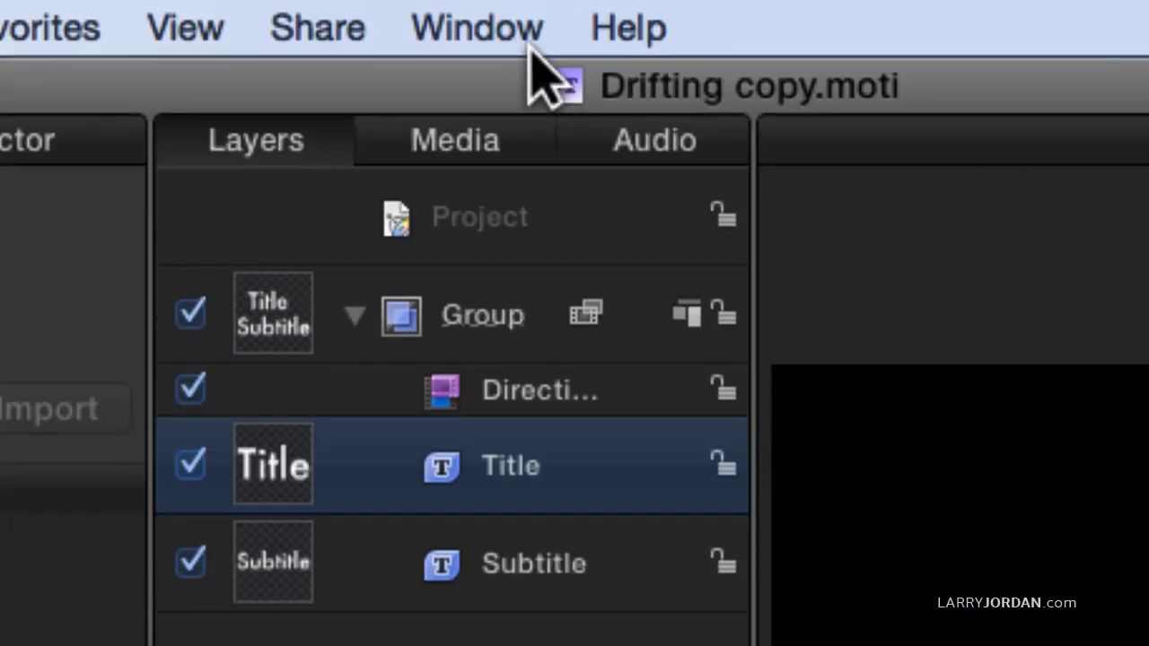
pyautogui.click(353, 314)
pyautogui.click(352, 314)
pyautogui.click(353, 314)
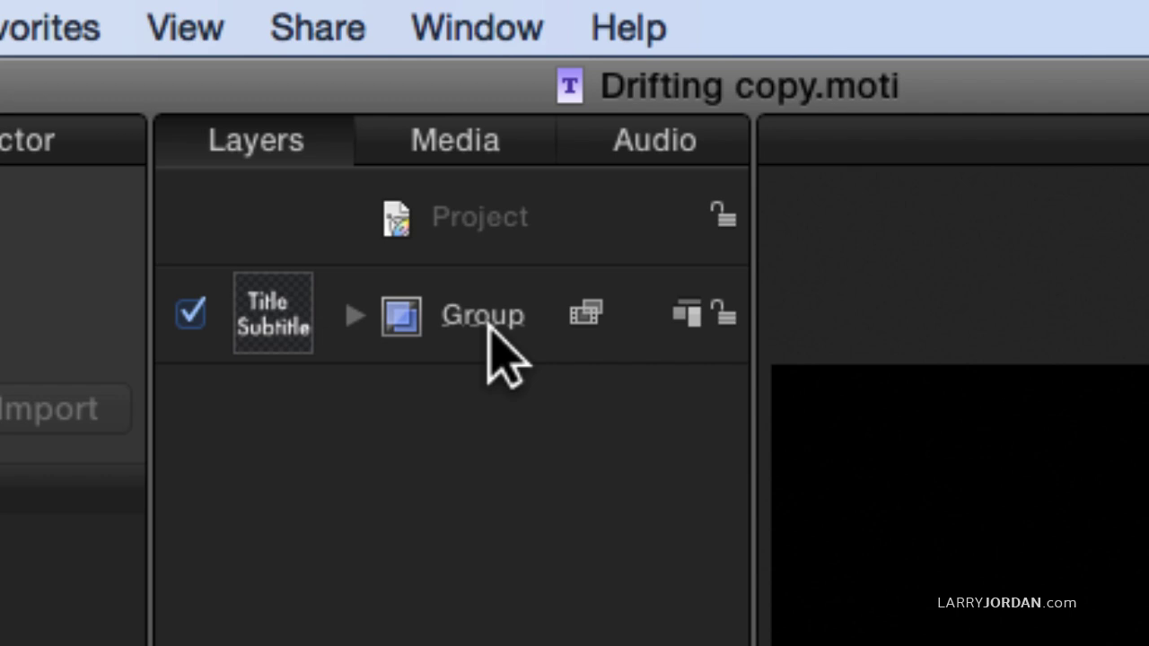
pyautogui.click(351, 319)
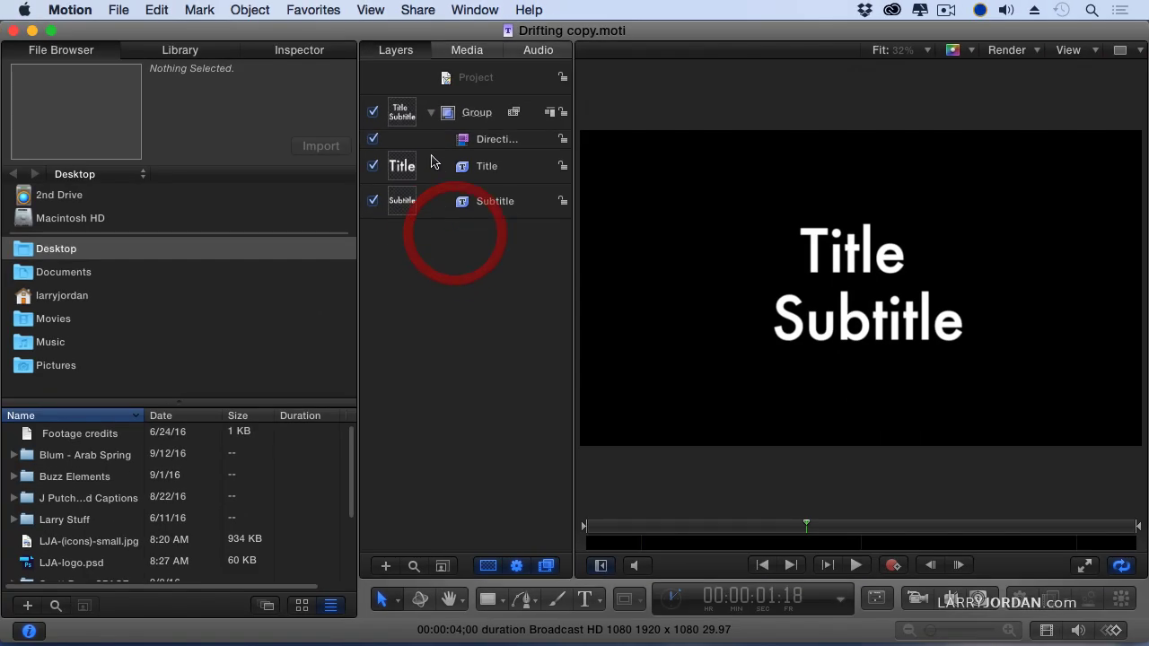
# Step: Change the Title layer's font from Futura to Brush Script Std in the Text Format settings
pyautogui.click(359, 463)
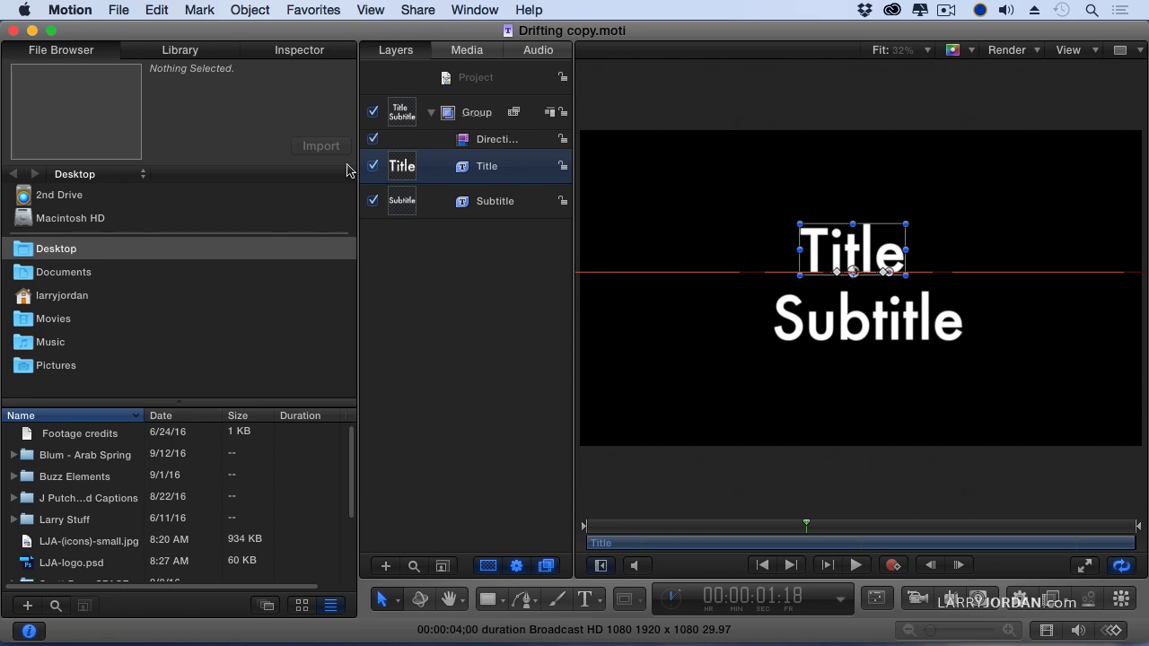
pyautogui.click(297, 51)
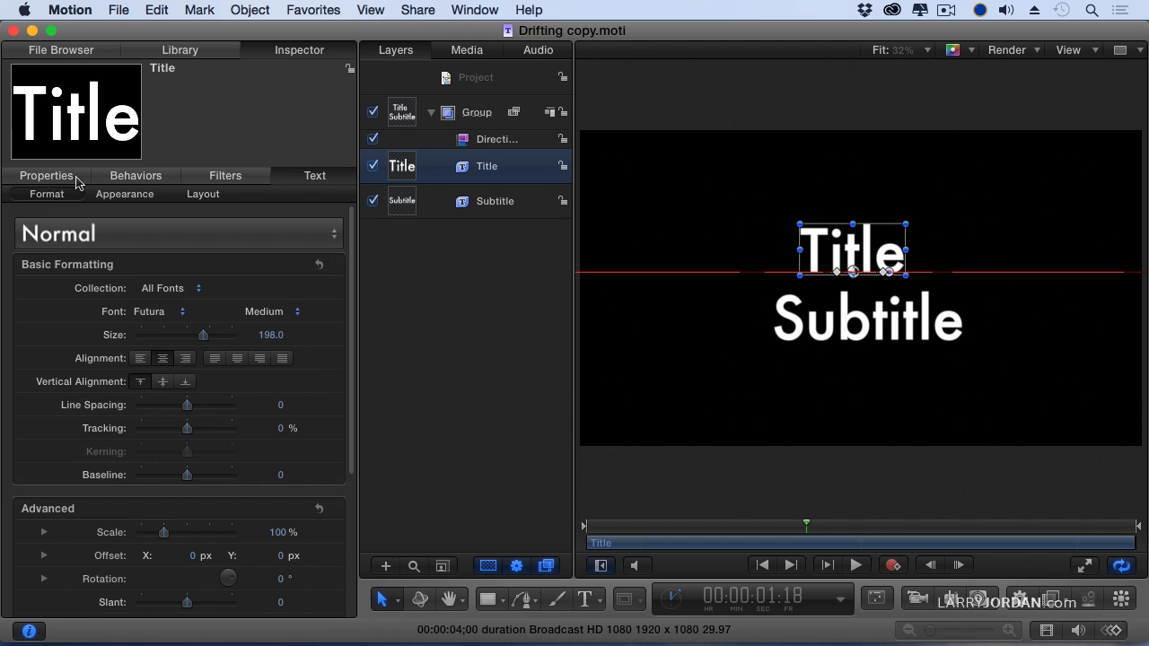
pyautogui.click(319, 177)
pyautogui.click(151, 311)
pyautogui.scroll(3, 167, 310)
pyautogui.scroll(15, 169, 309)
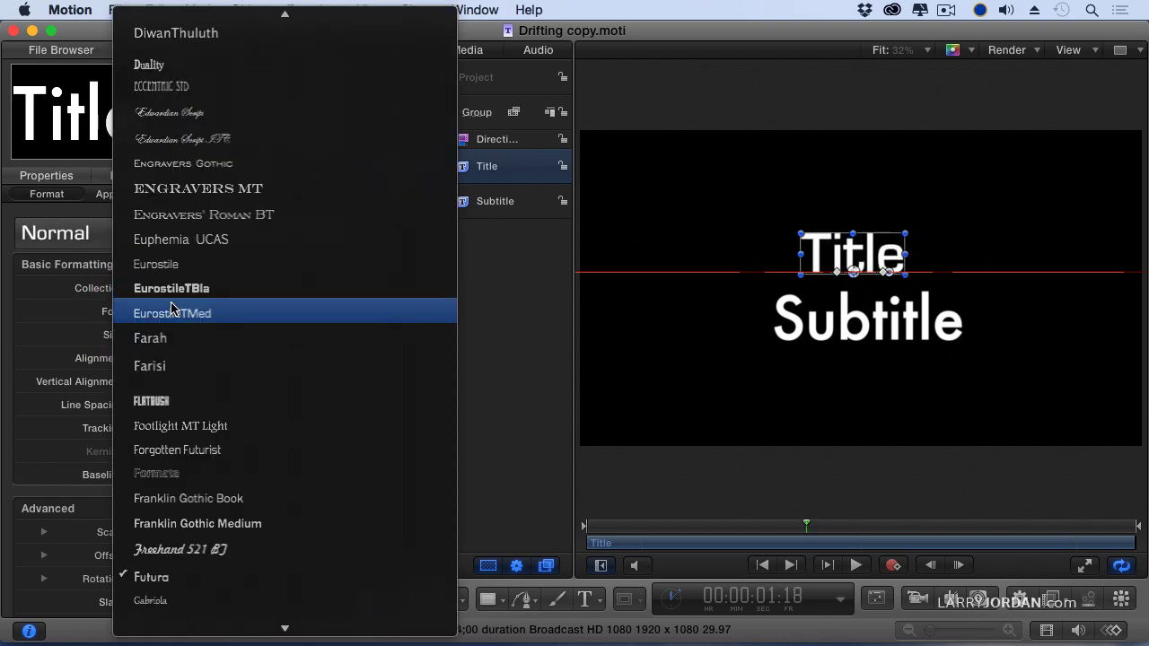
pyautogui.scroll(14, 173, 308)
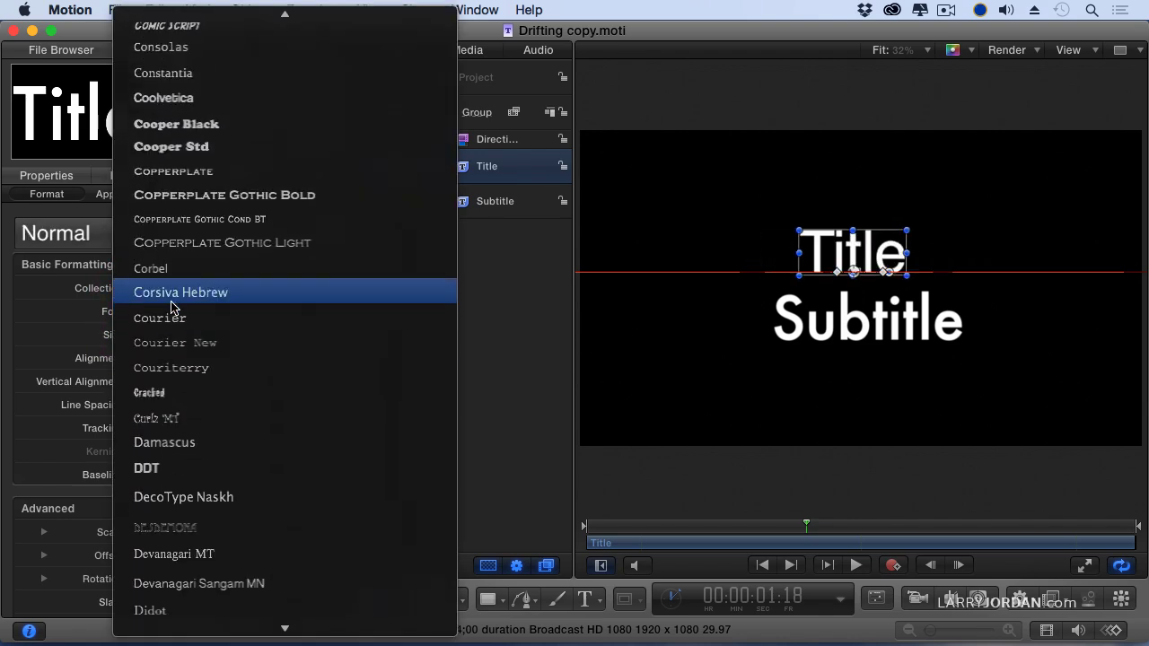
pyautogui.scroll(15, 192, 299)
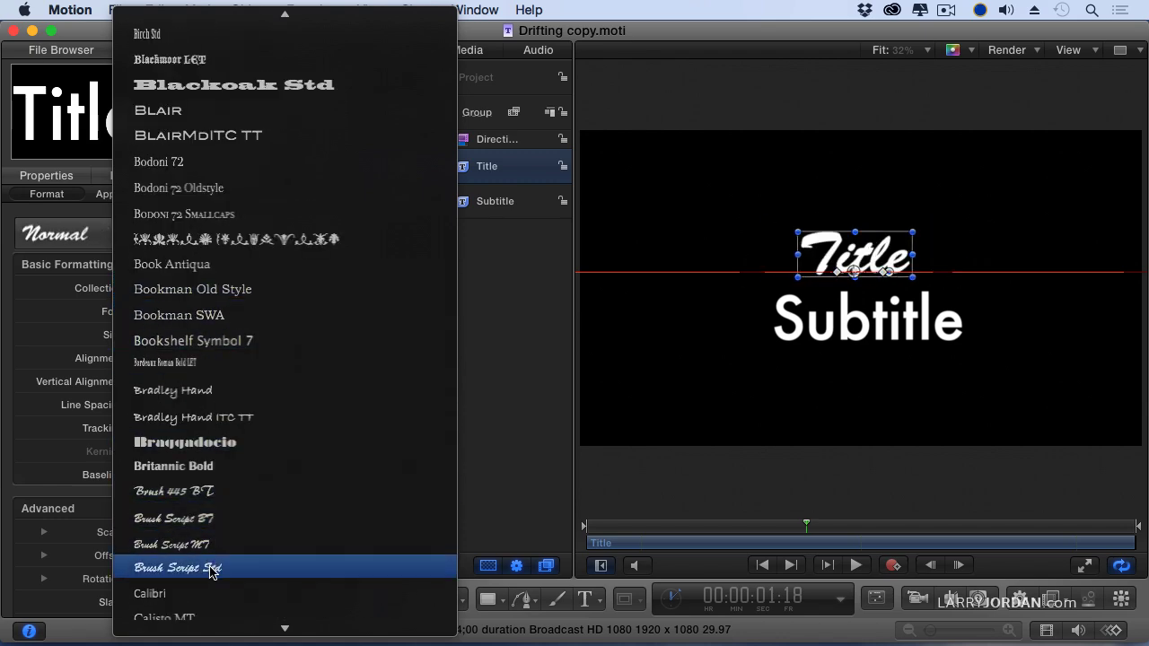
pyautogui.click(213, 569)
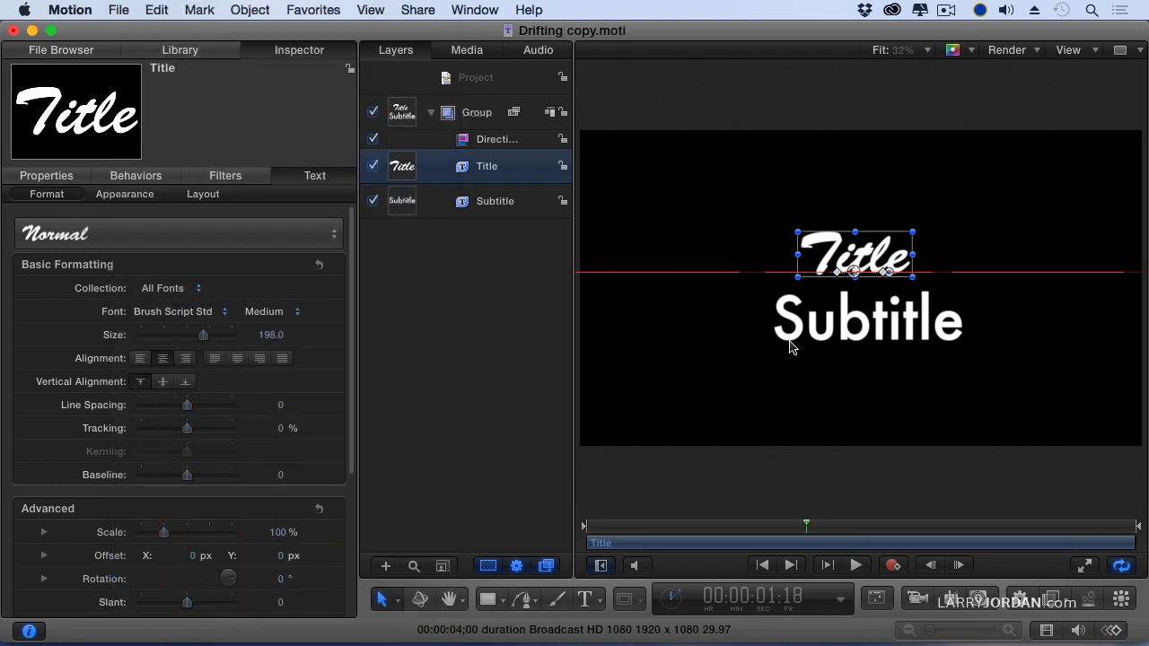
# Step: Select the Subtitle layer and set its font to Brush Script Std in Text Format
pyautogui.click(521, 218)
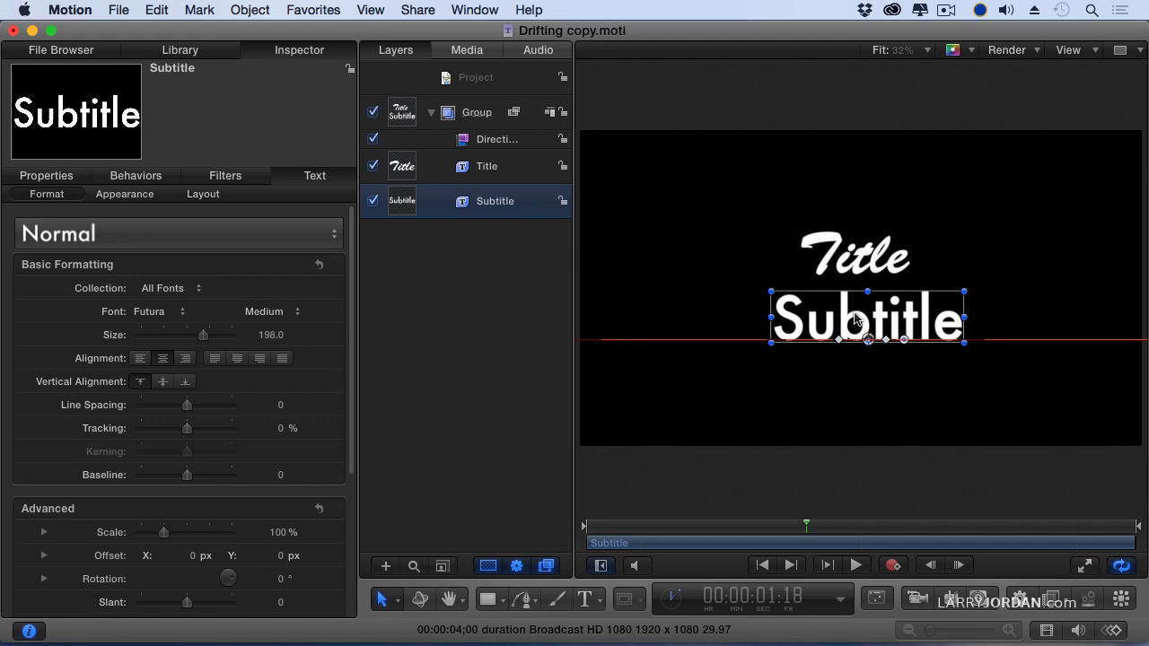
pyautogui.click(299, 51)
pyautogui.click(315, 175)
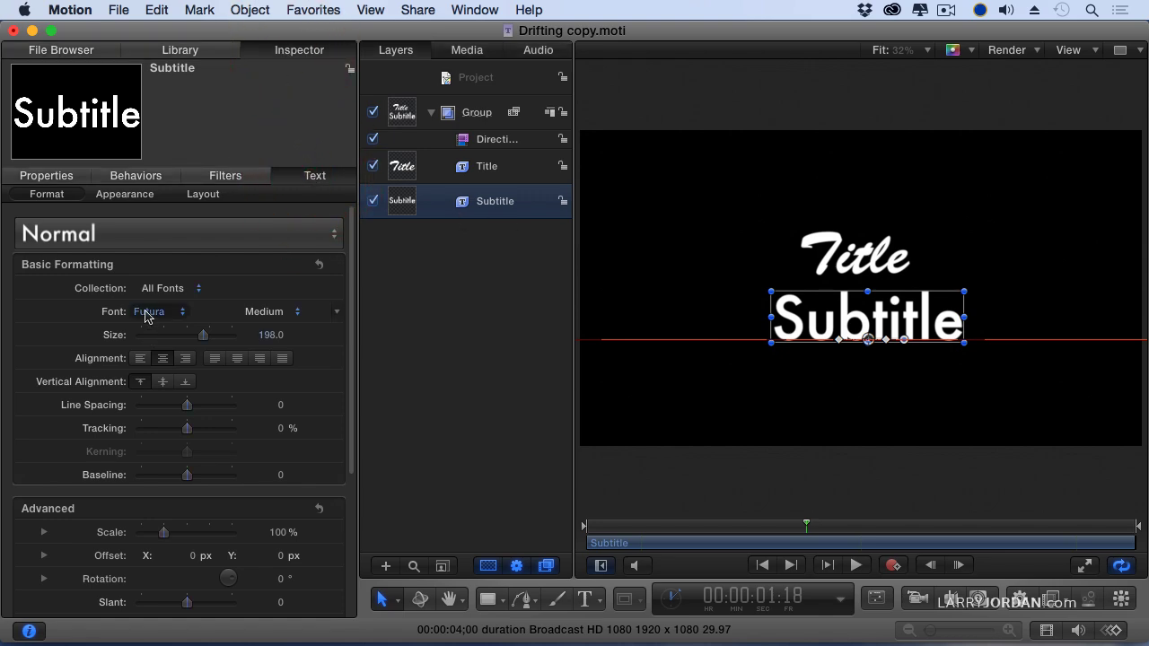
pyautogui.click(146, 314)
pyautogui.scroll(20, 145, 315)
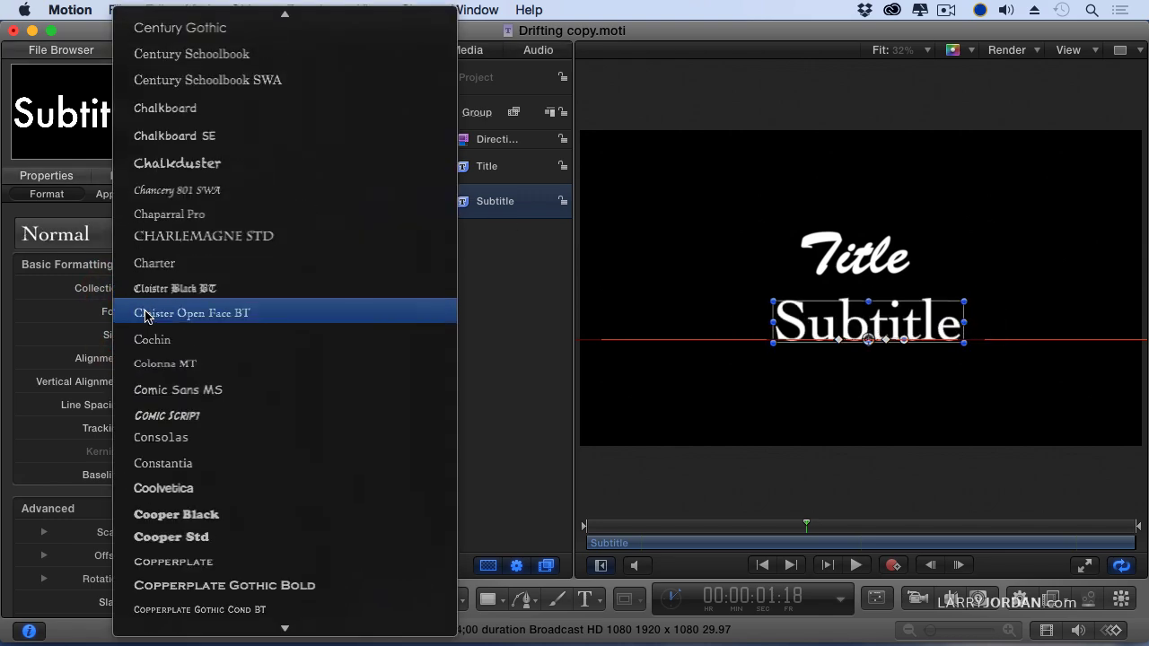
pyautogui.scroll(10, 145, 317)
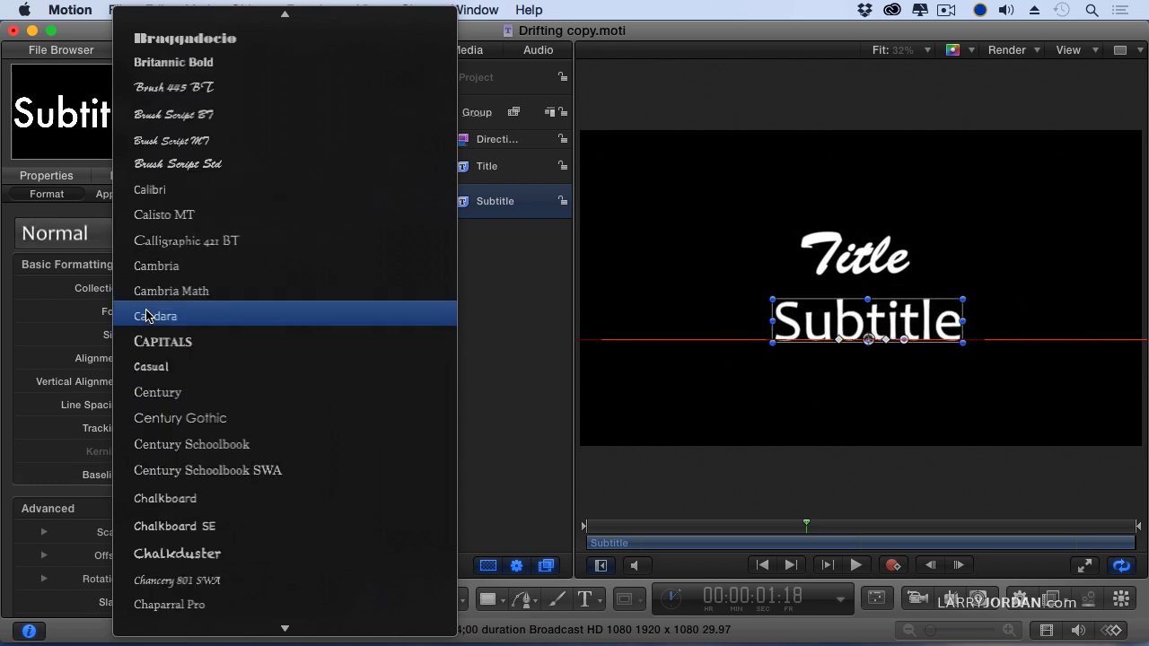
pyautogui.click(211, 166)
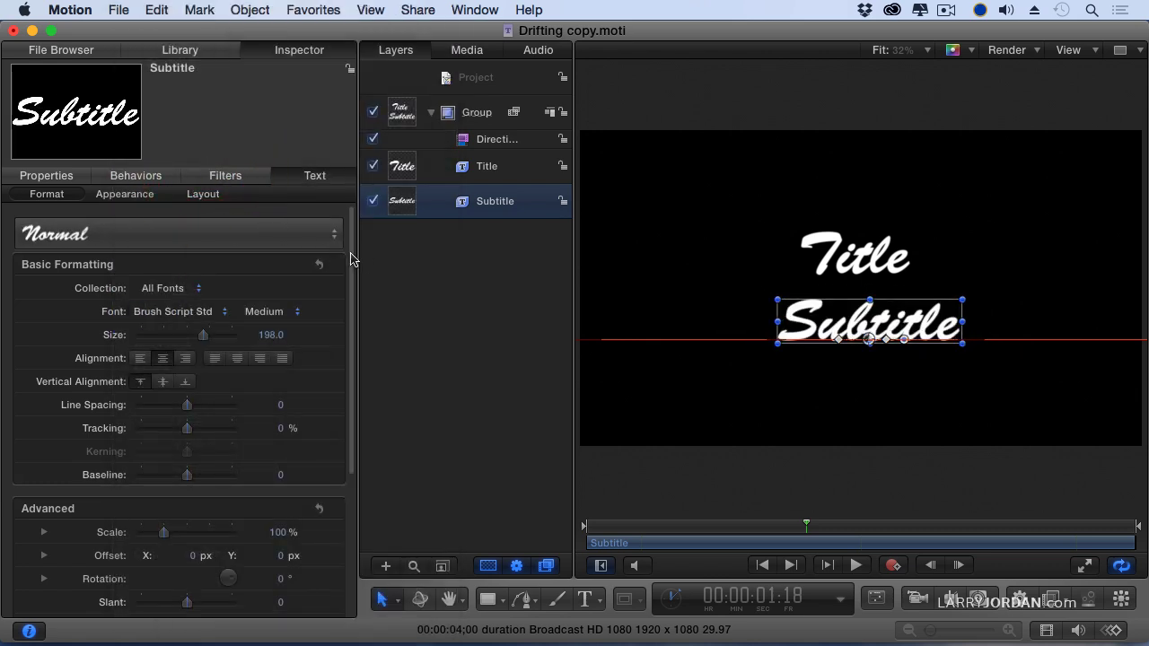
# Step: Give the Subtitle a pale yellow face colour (about R 244, G 255, B 116)
pyautogui.click(106, 198)
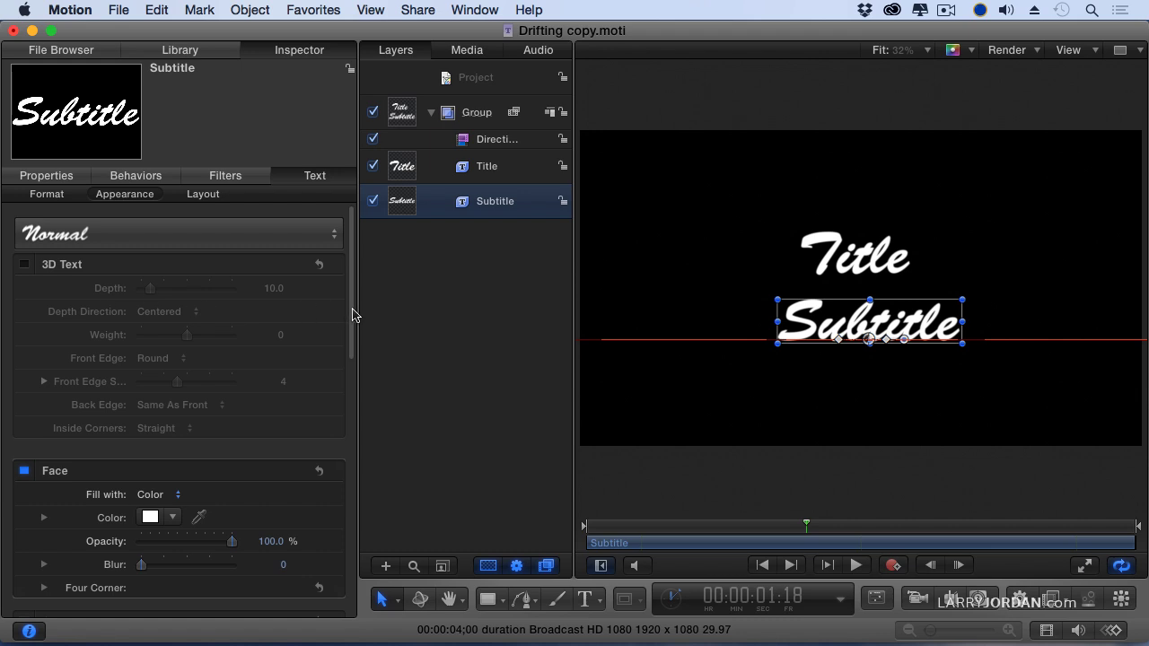
pyautogui.moveTo(351, 316); pyautogui.dragTo(348, 402)
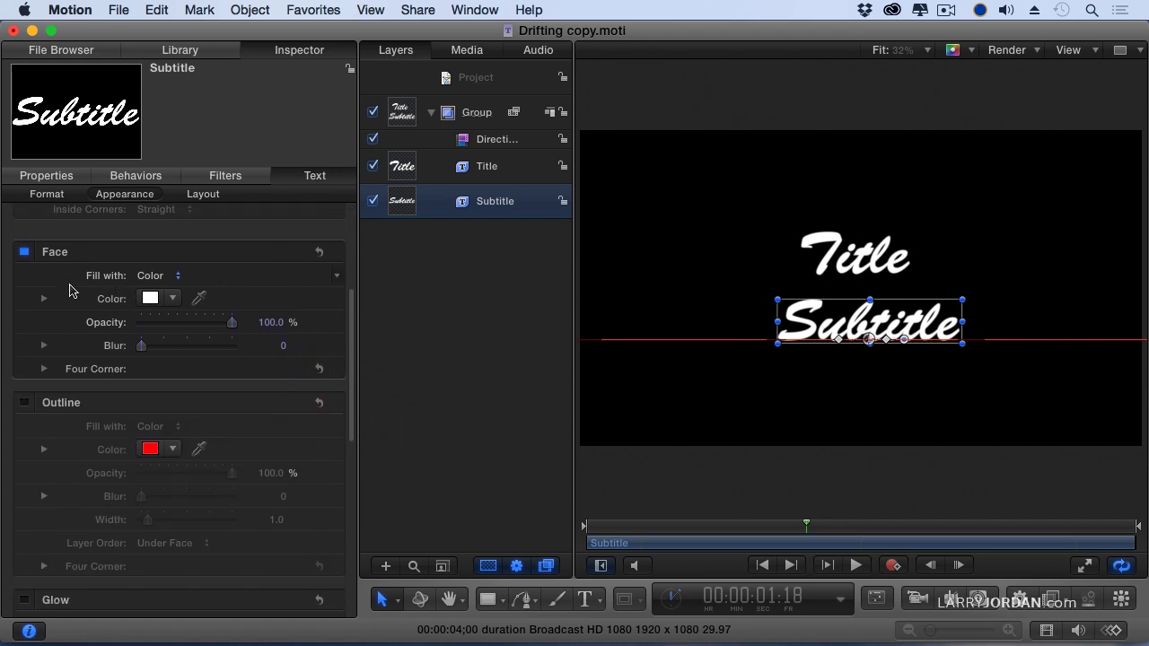
pyautogui.click(173, 300)
pyautogui.moveTo(173, 319); pyautogui.dragTo(194, 340)
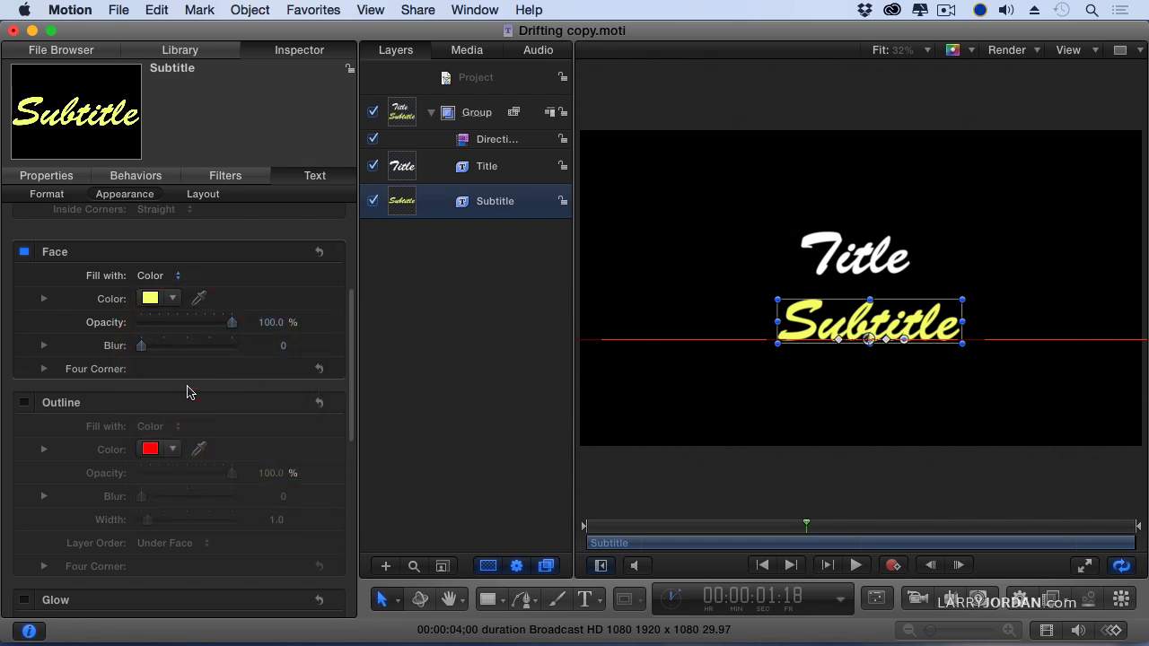
# Step: Play the title animation from the start of the project to preview it
pyautogui.press('Home')
pyautogui.click(539, 526)
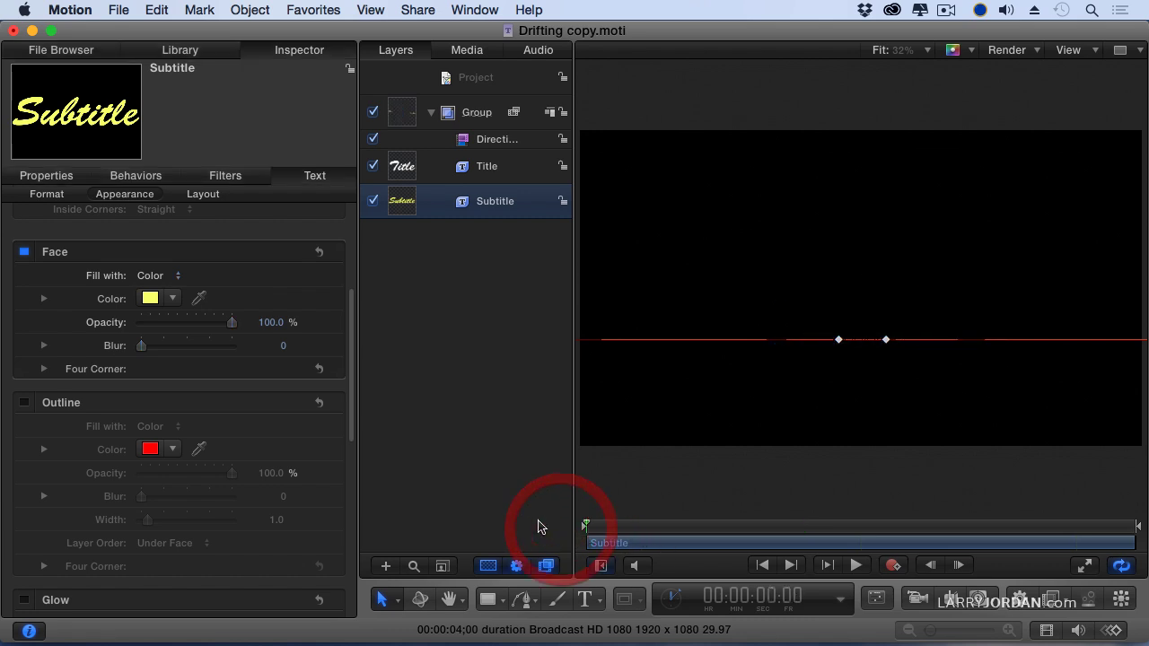
pyautogui.press('space')
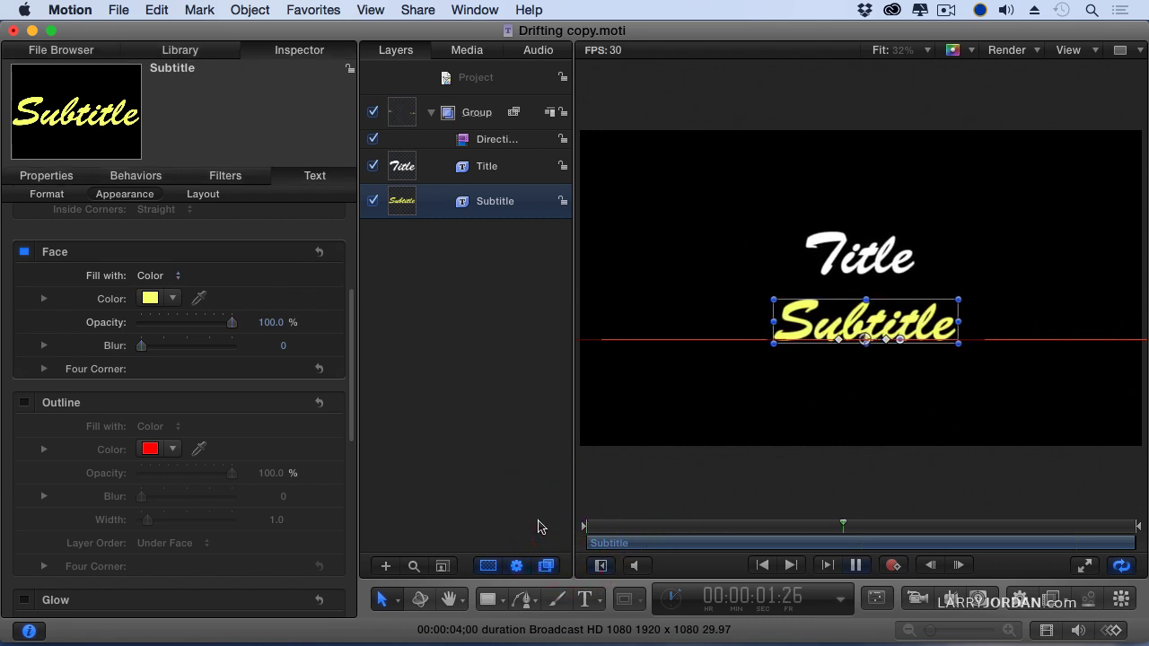
pyautogui.press('space')
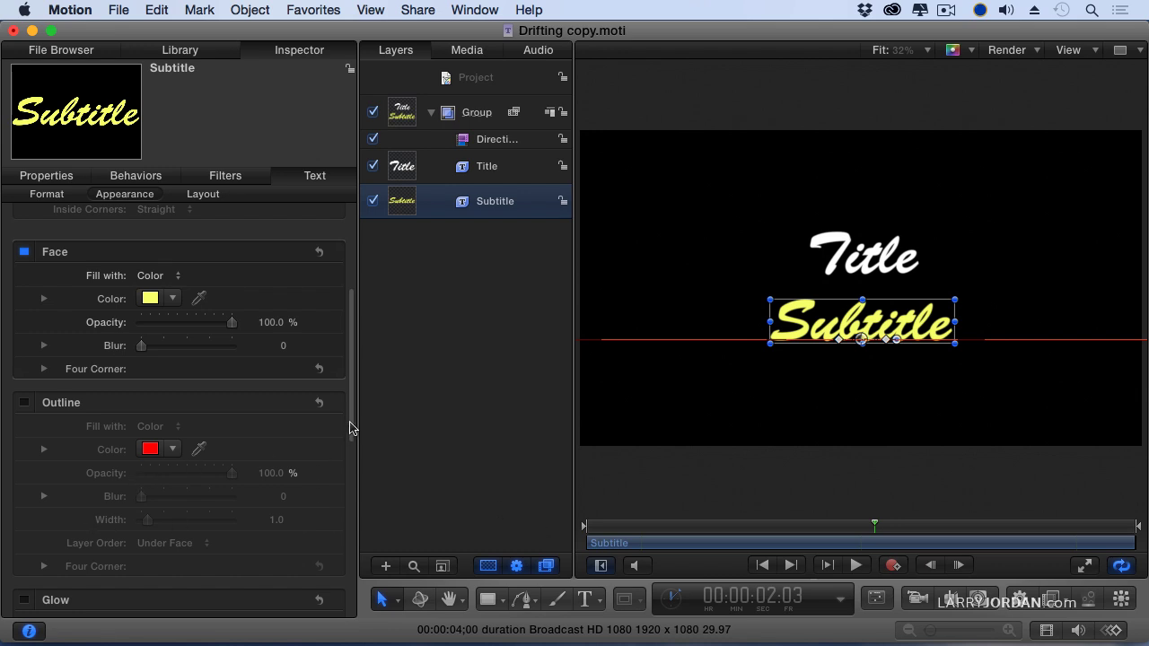
# Step: Check the Subtitle's Appearance settings to confirm its face colour is pale yellow
pyautogui.moveTo(351, 425); pyautogui.dragTo(351, 539)
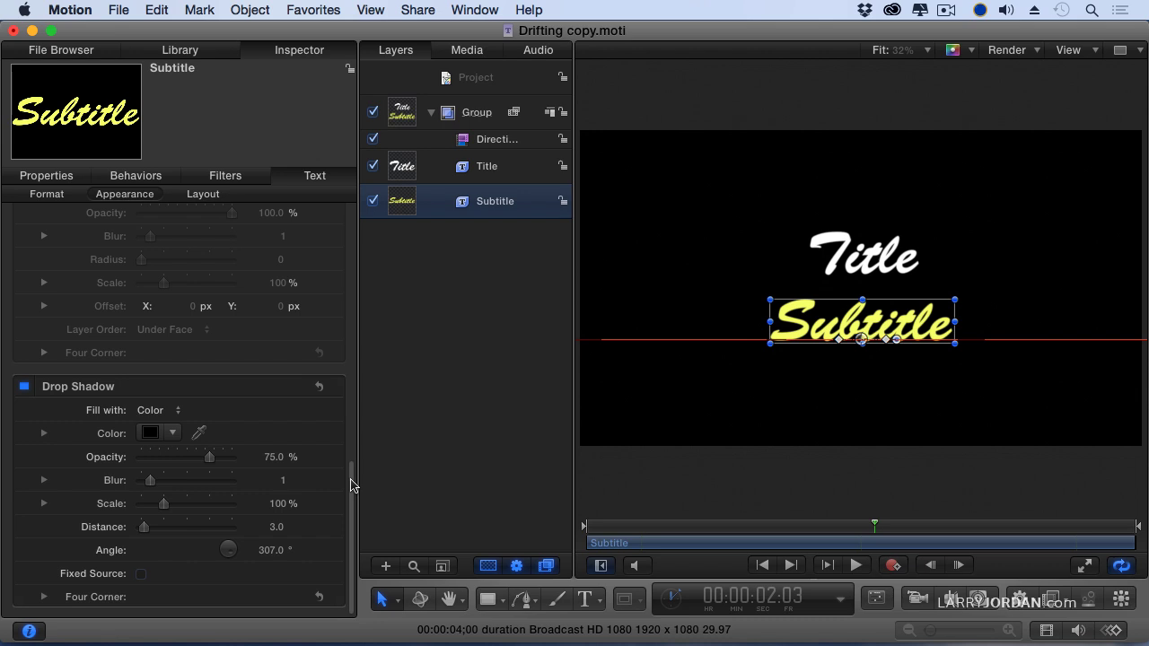
pyautogui.click(197, 194)
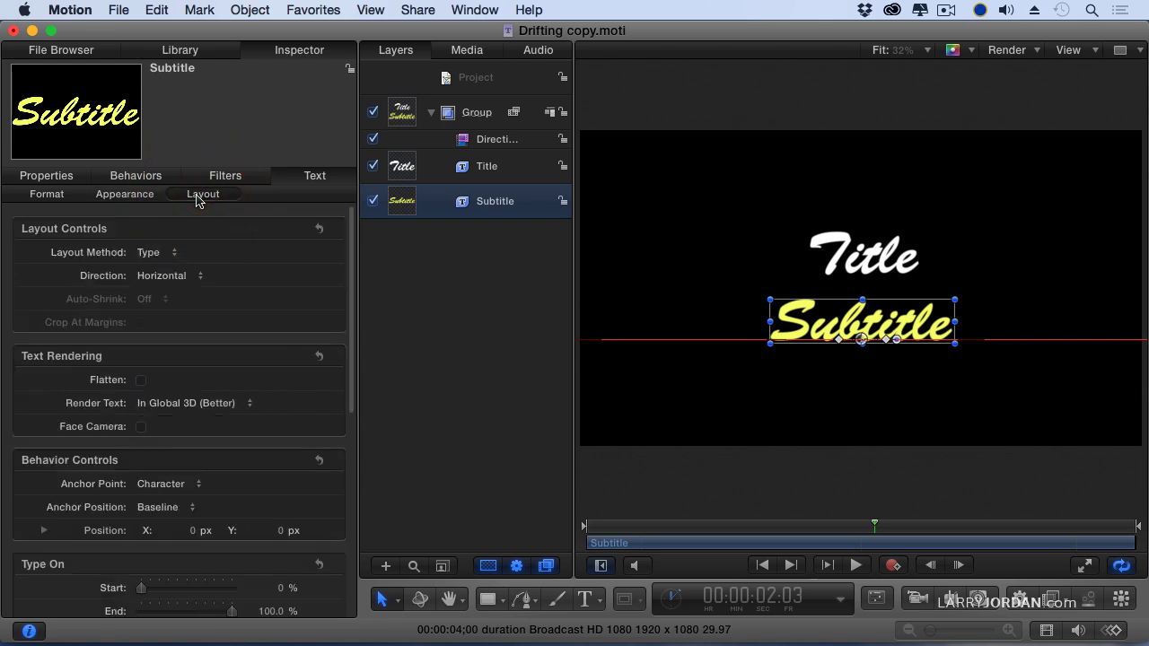
pyautogui.click(50, 196)
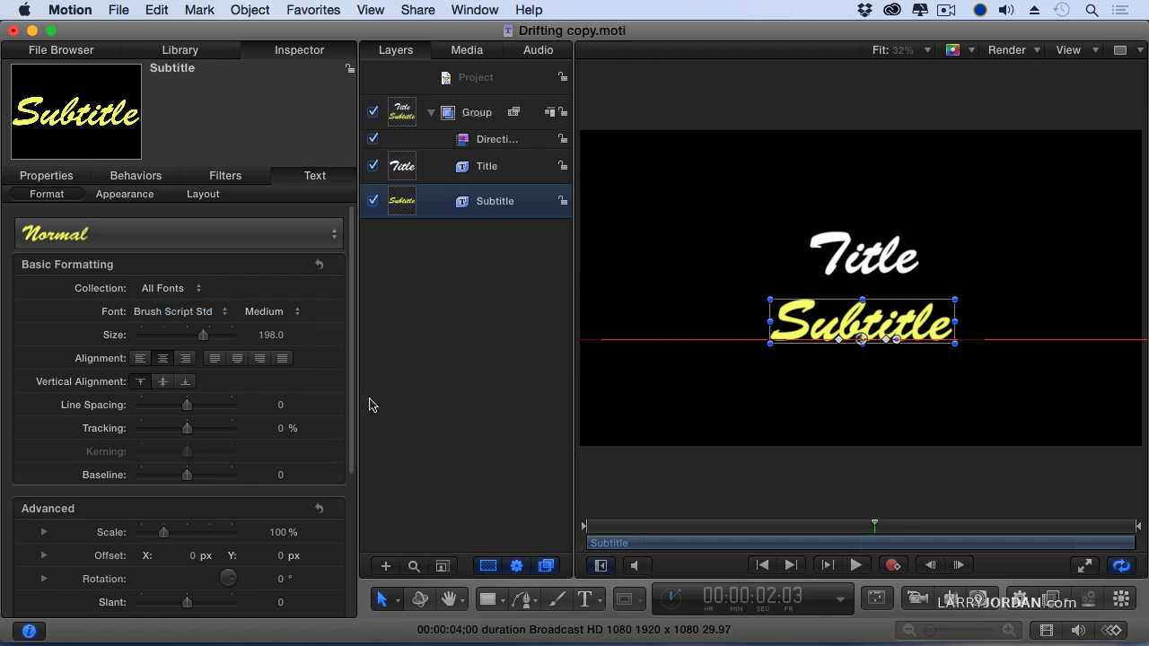
pyautogui.click(135, 194)
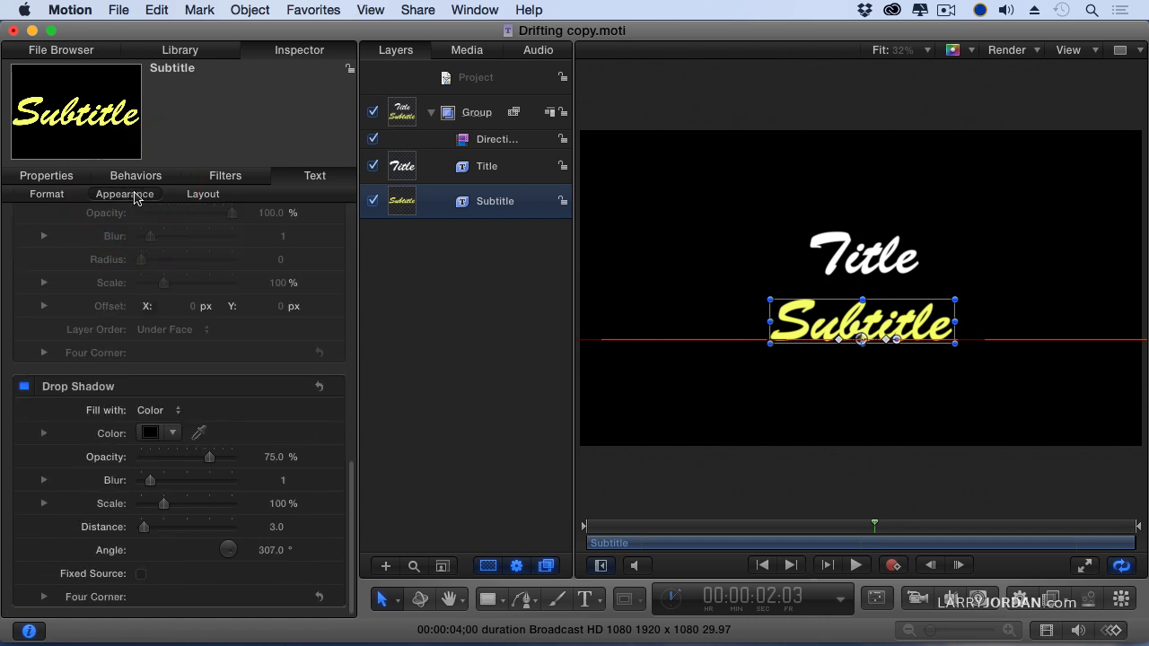
pyautogui.click(351, 258)
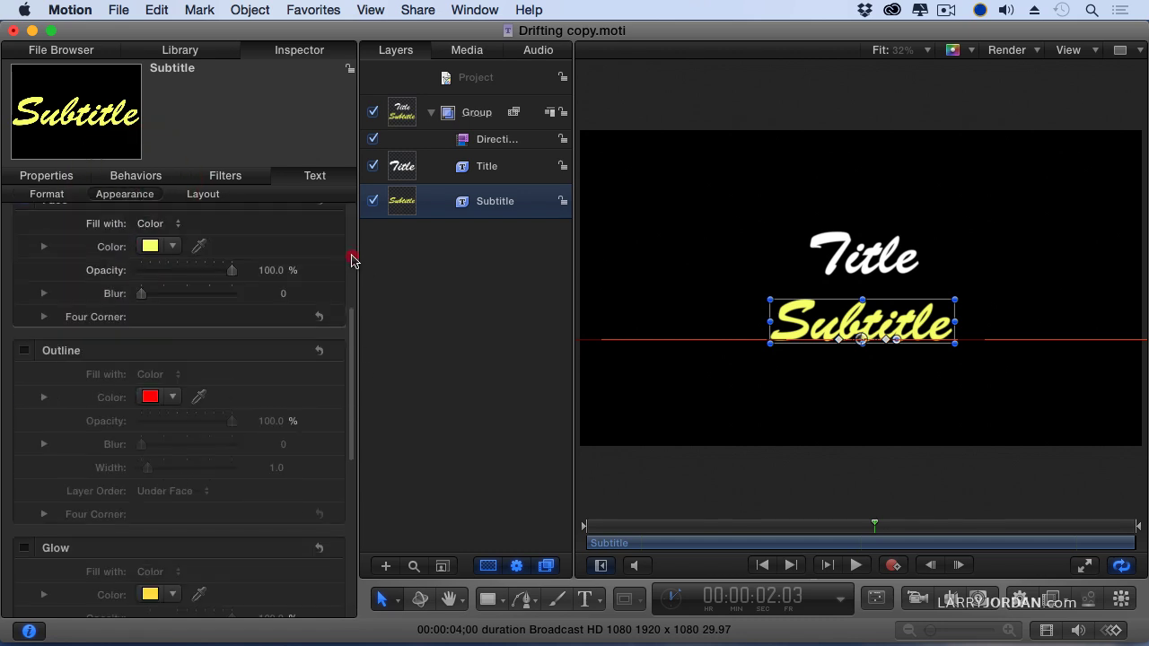
pyautogui.click(356, 274)
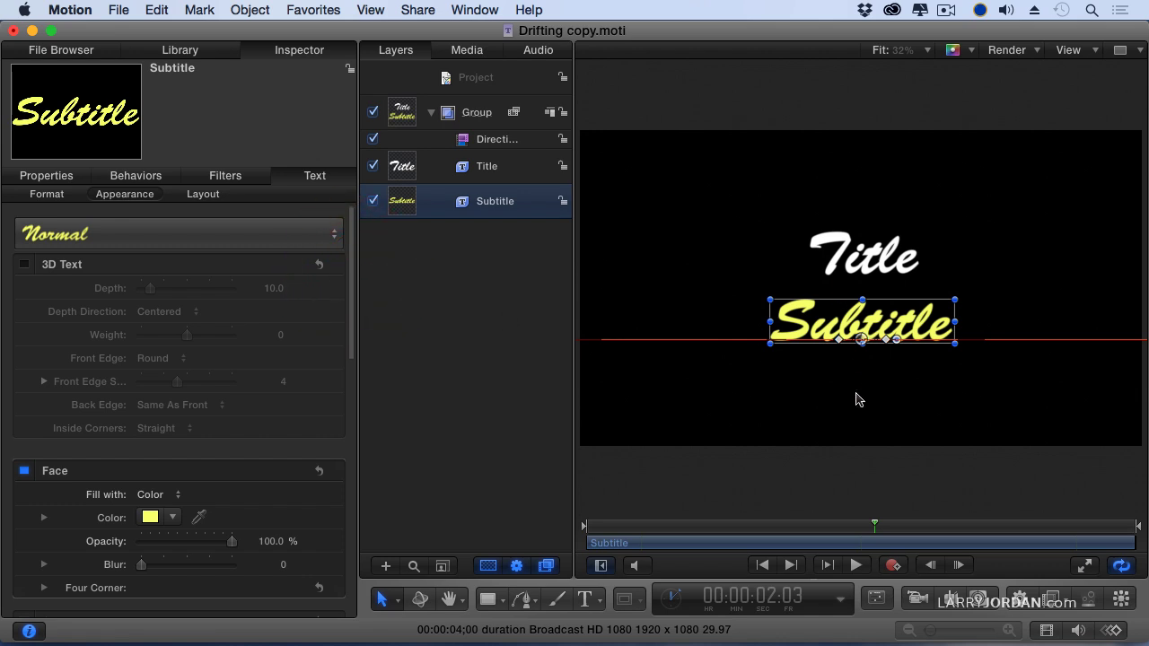
# Step: Save the Drifting copy project from the File menu, which raises the compatibility warning
pyautogui.click(118, 10)
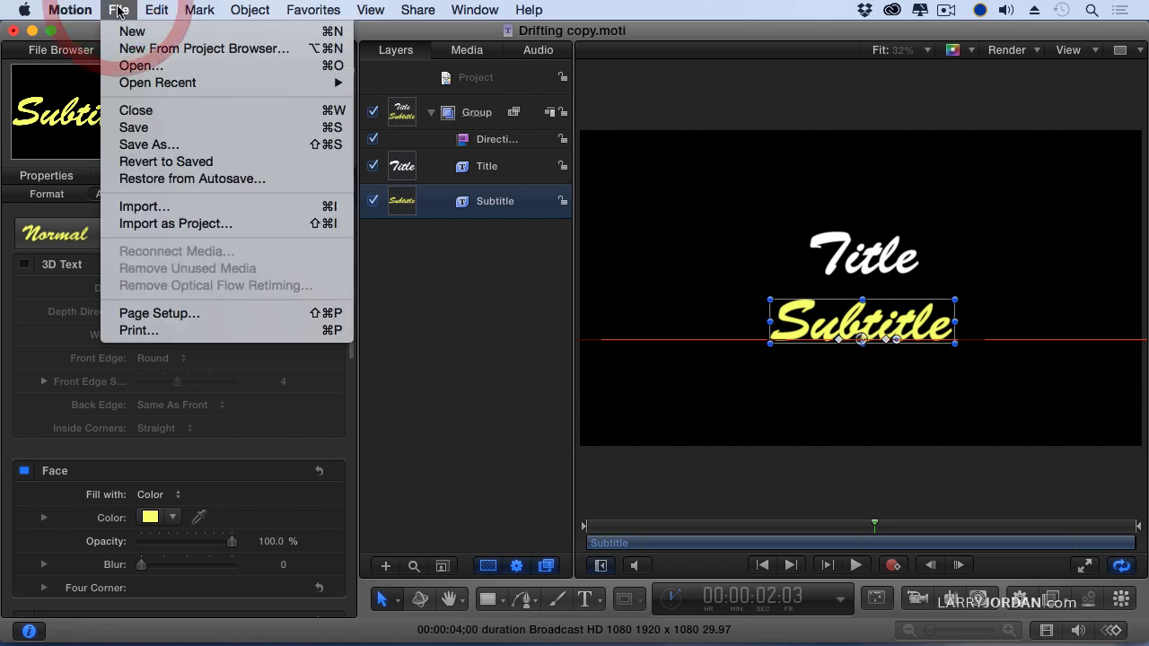
pyautogui.click(185, 133)
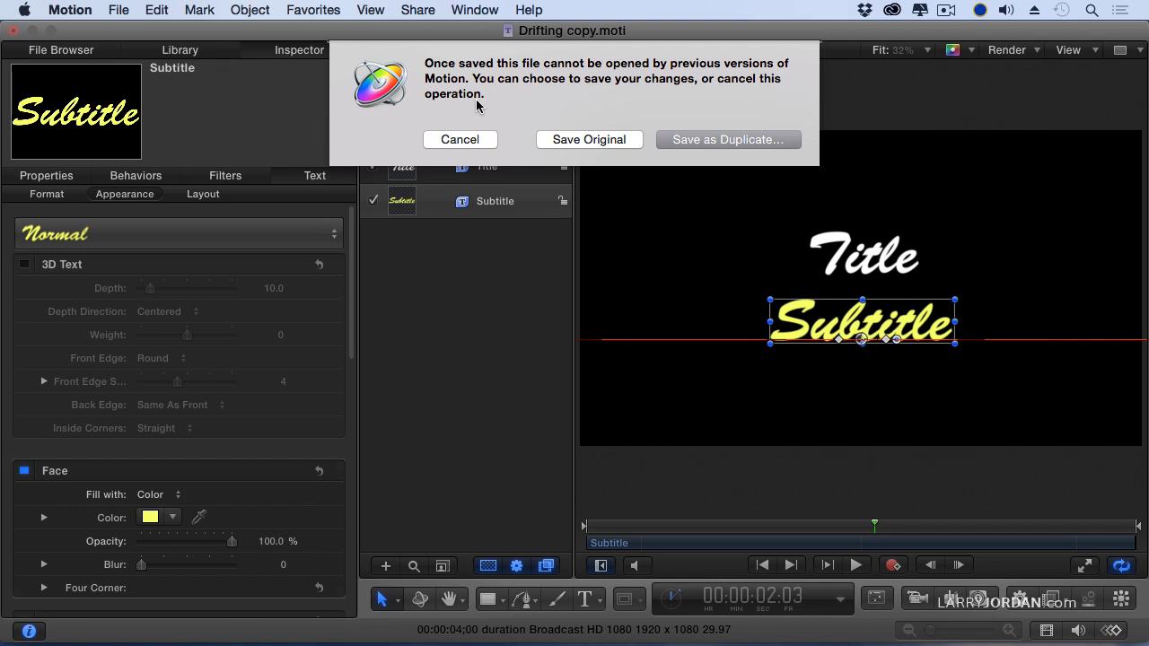
# Step: Save as a duplicate and publish the title as 'Drifting Brush' in the Larry category
pyautogui.click(731, 139)
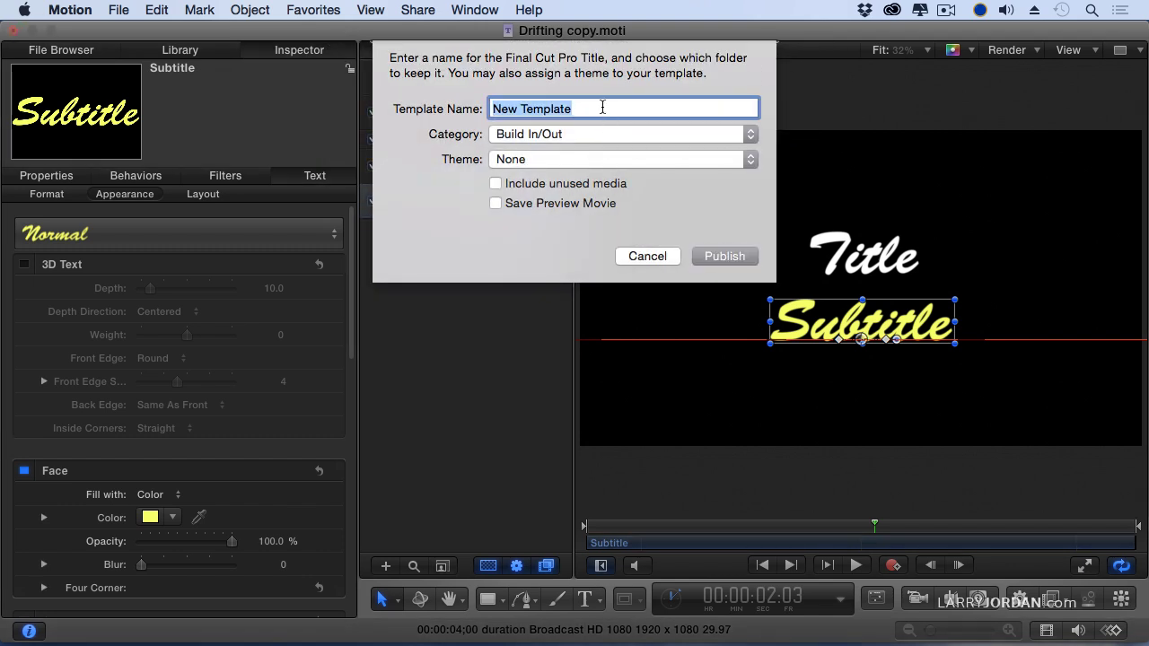
pyautogui.write('Dri')
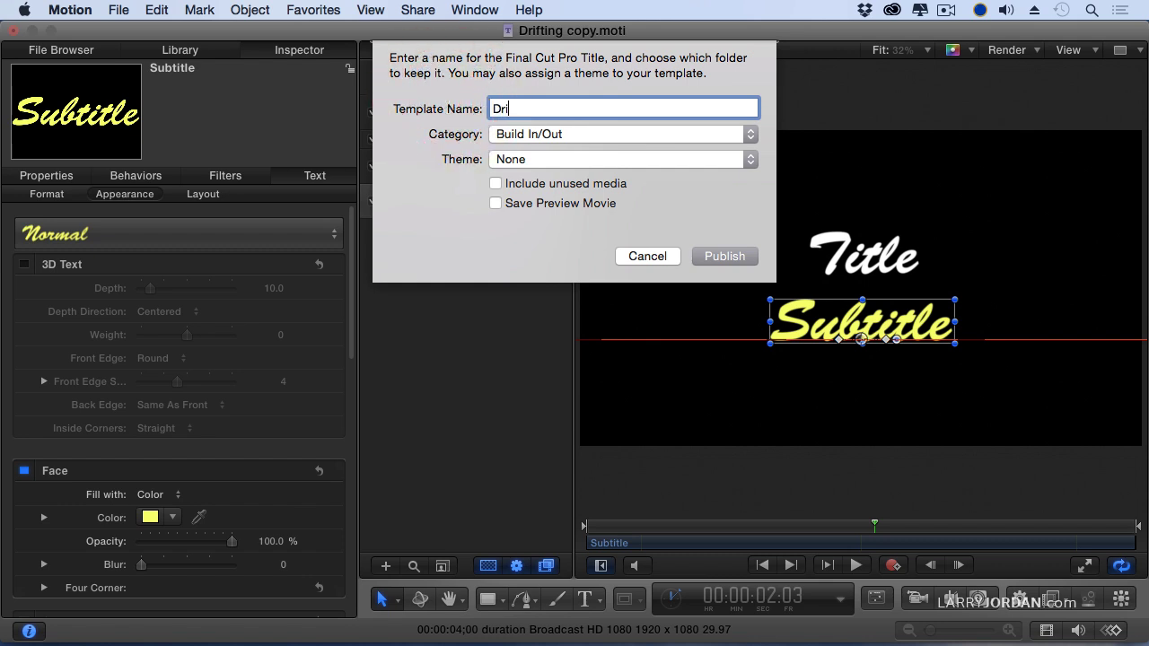
pyautogui.write('fting Brush')
pyautogui.click(556, 135)
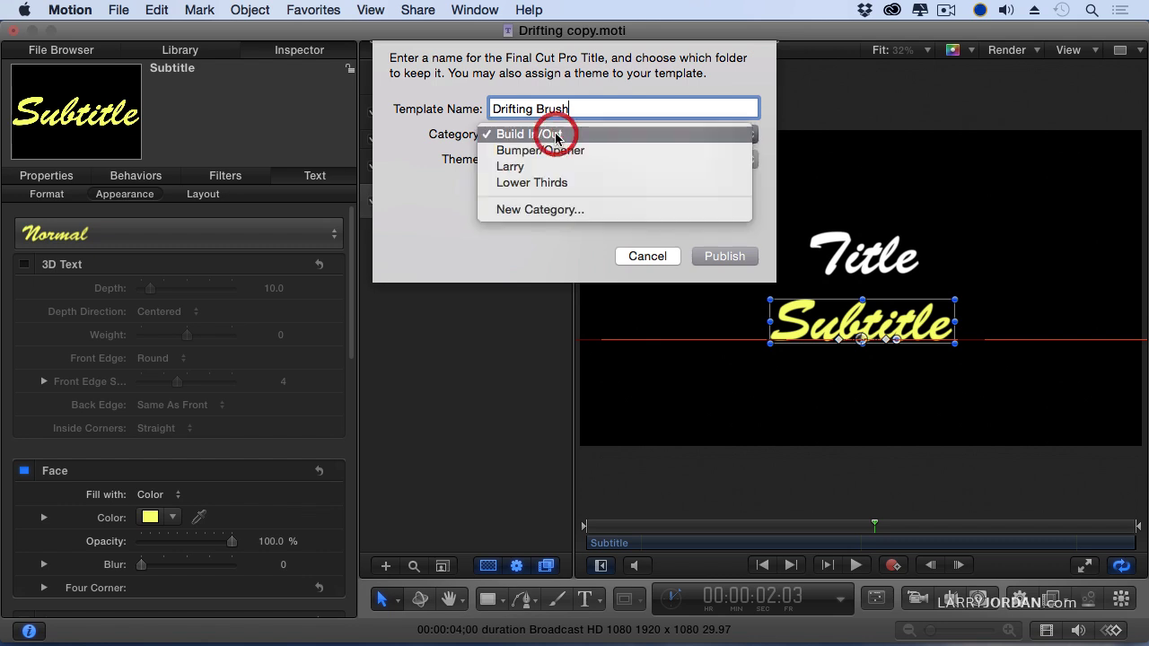
pyautogui.click(620, 166)
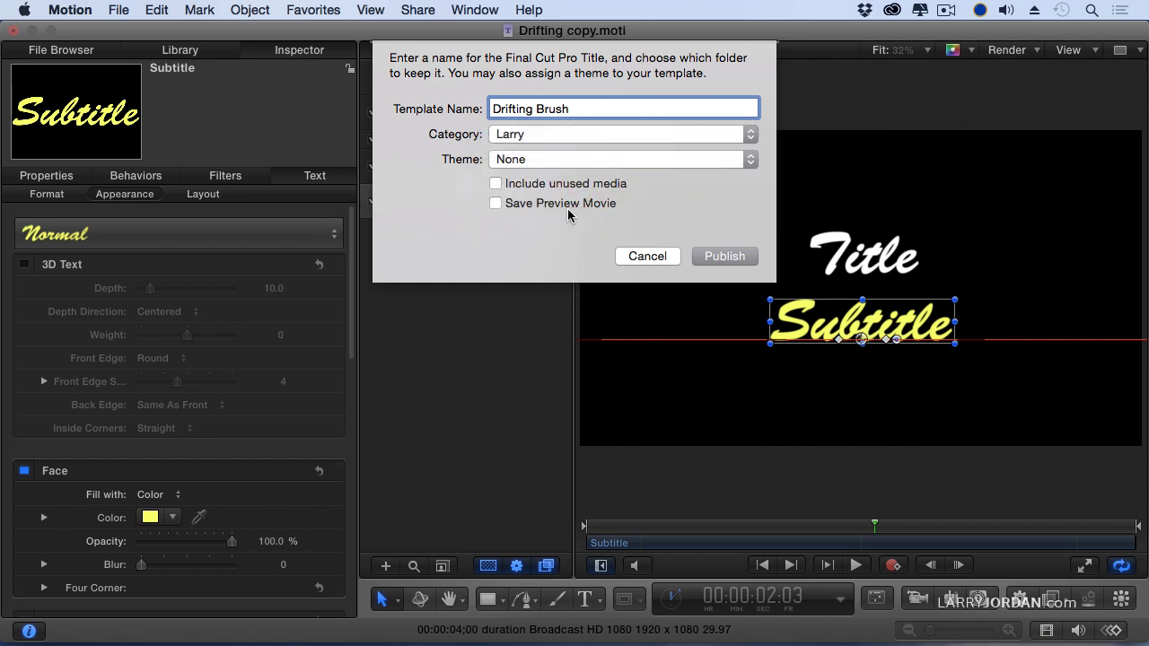
pyautogui.click(557, 132)
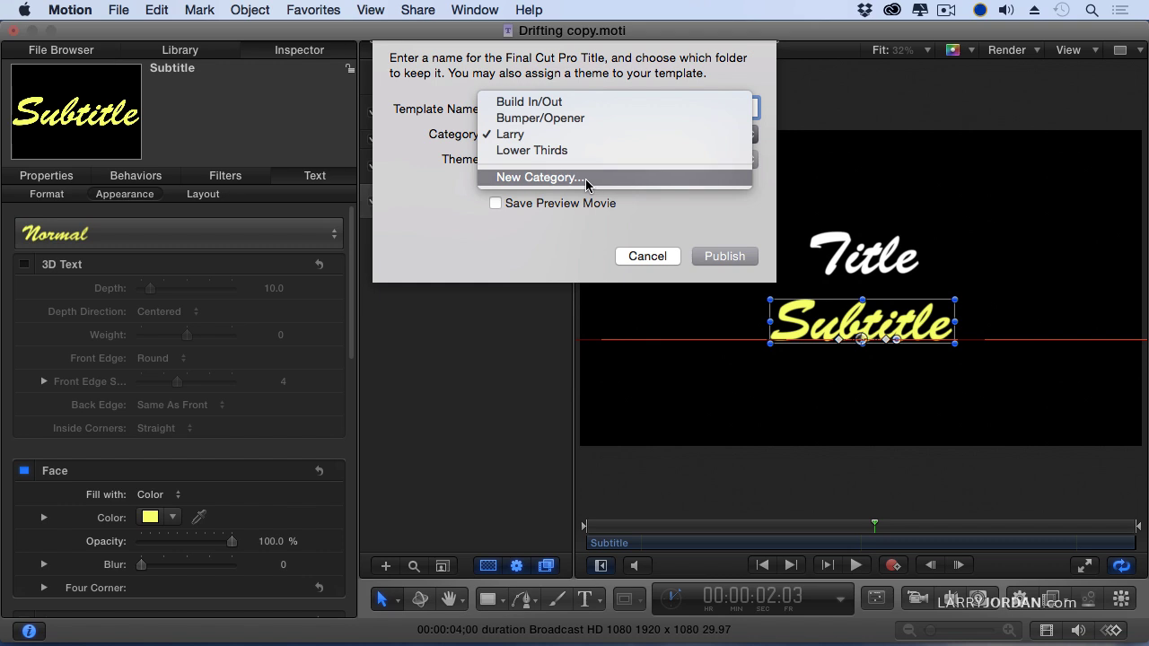
pyautogui.click(568, 135)
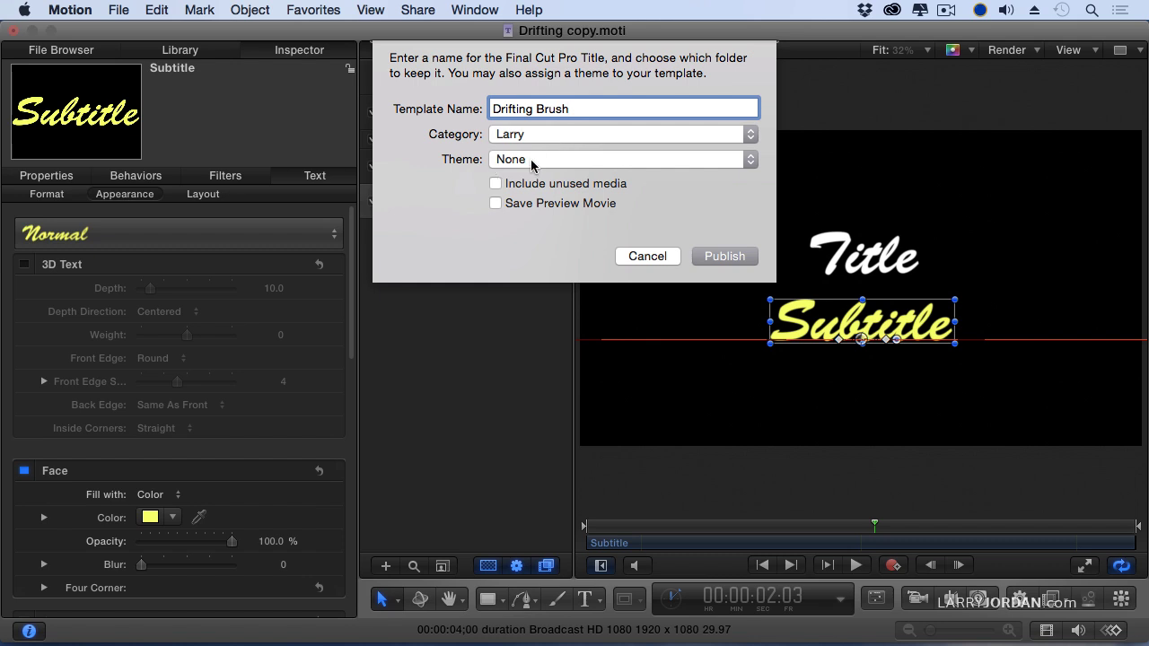
pyautogui.click(725, 257)
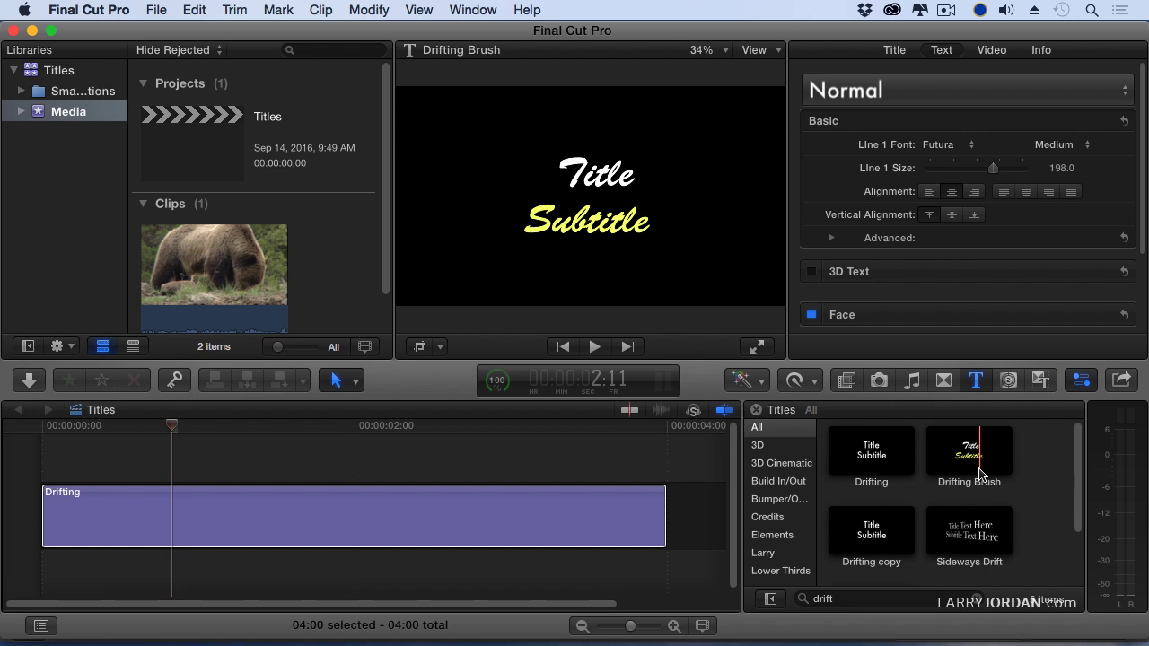
# Step: Filter titles to the Larry category, scrub the old clip, and select the Drifting clip
pyautogui.click(763, 553)
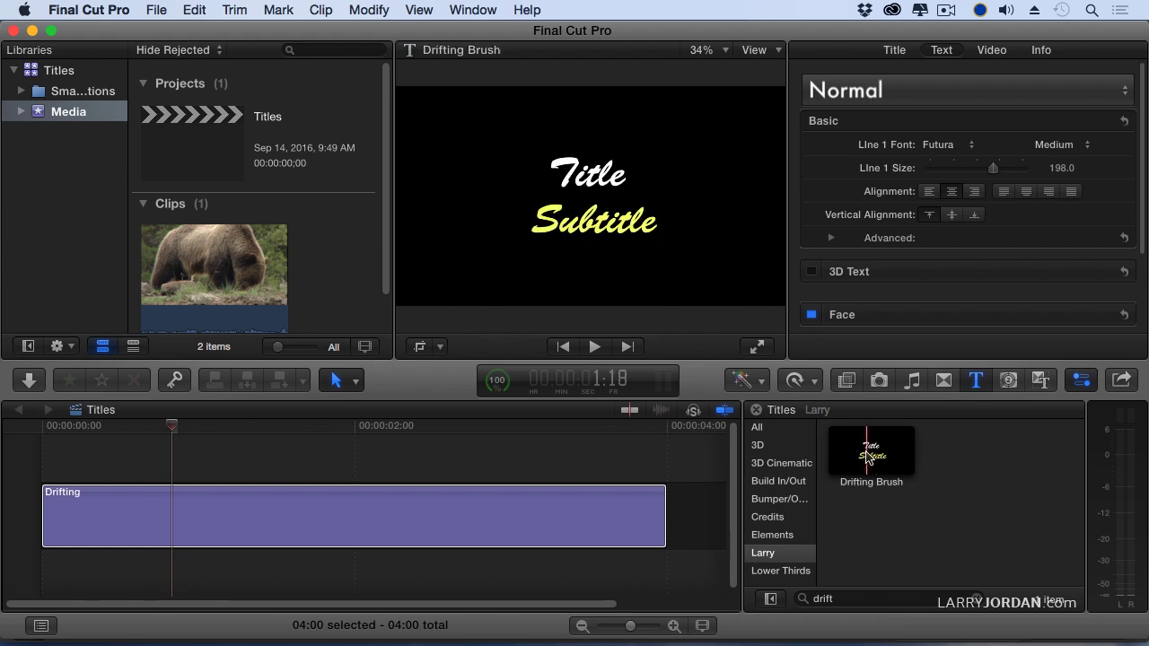
pyautogui.click(359, 441)
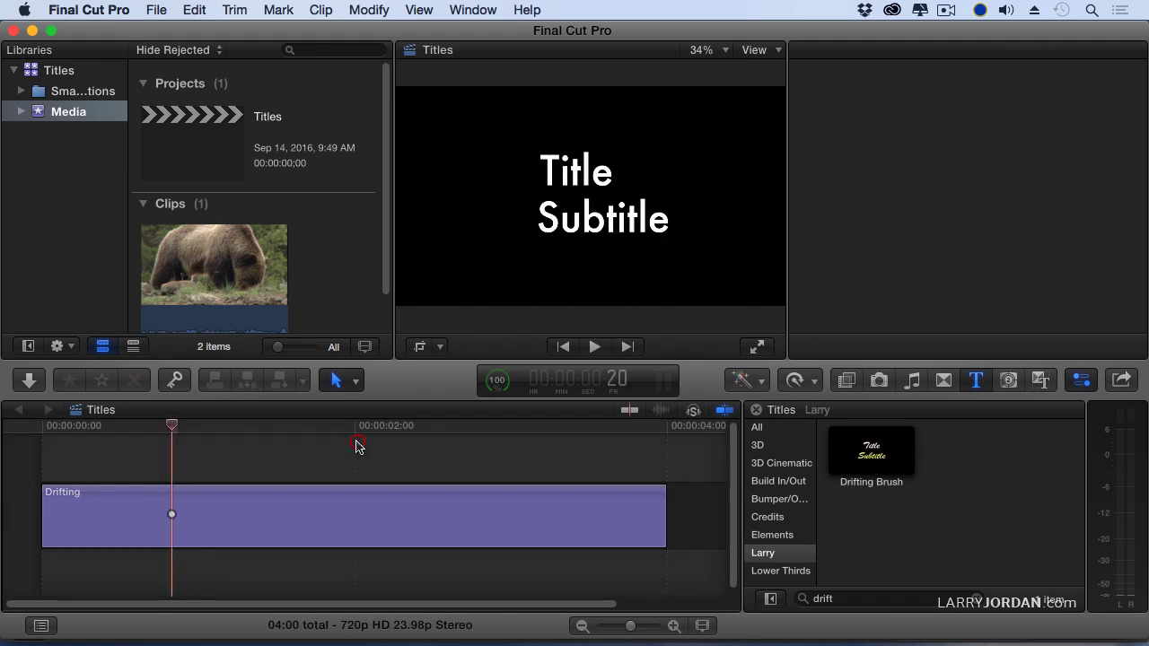
pyautogui.click(312, 426)
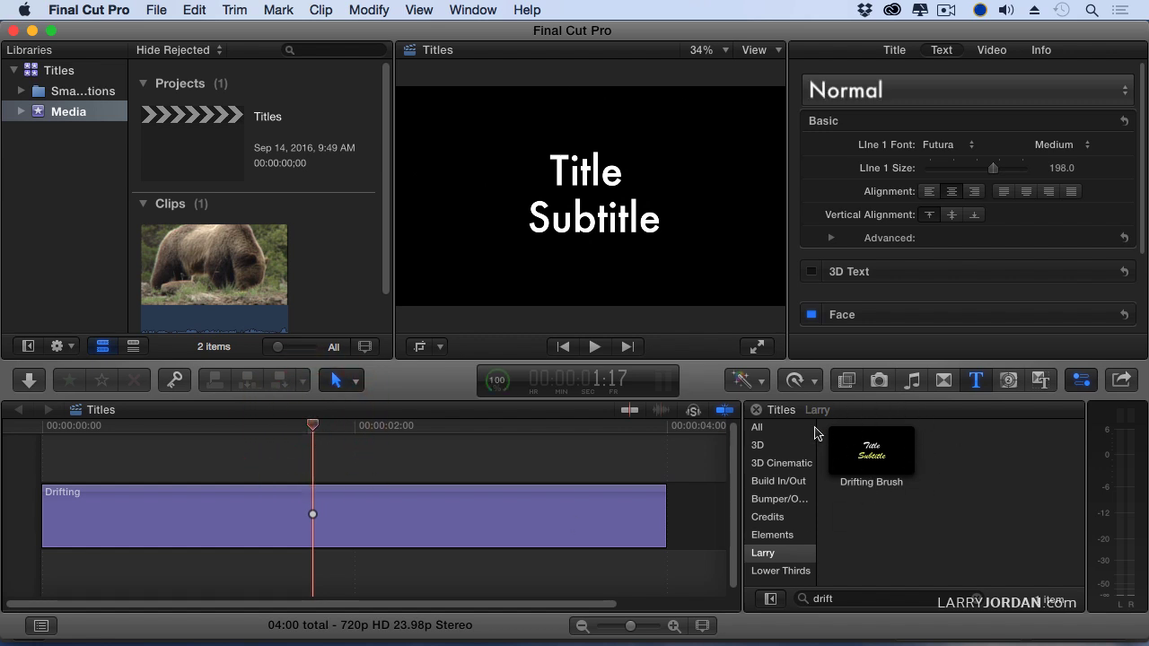
pyautogui.click(501, 514)
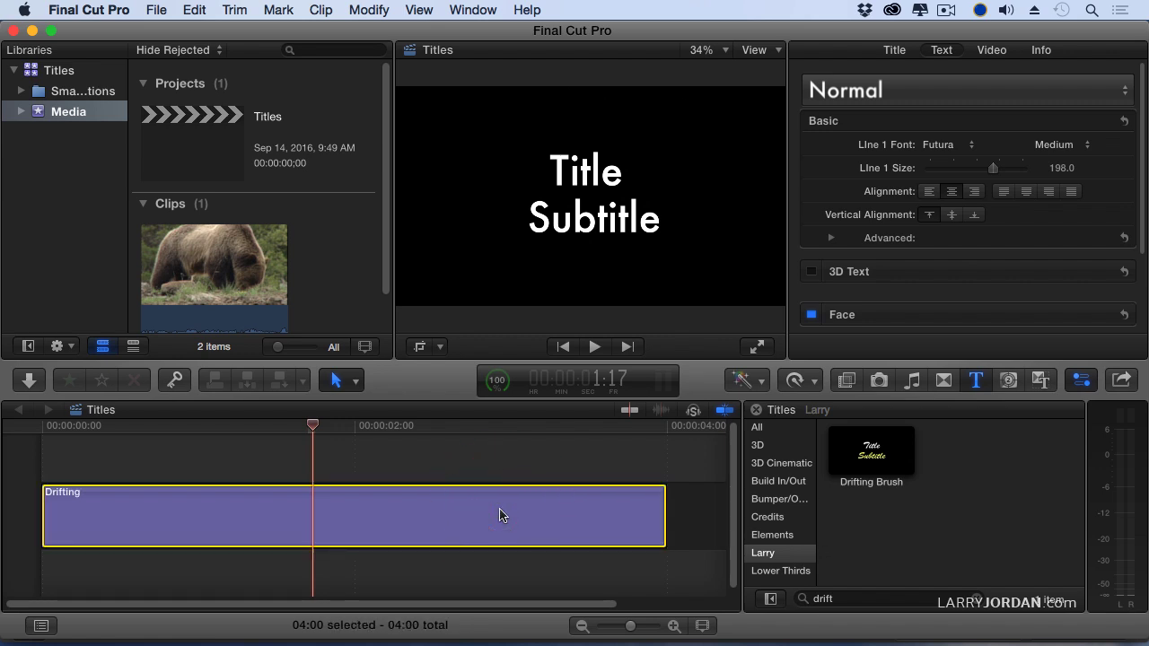
# Step: Replace the old Drifting clip with the Drifting Brush title at 720p HD format
pyautogui.press('Delete')
pyautogui.doubleClick(889, 453)
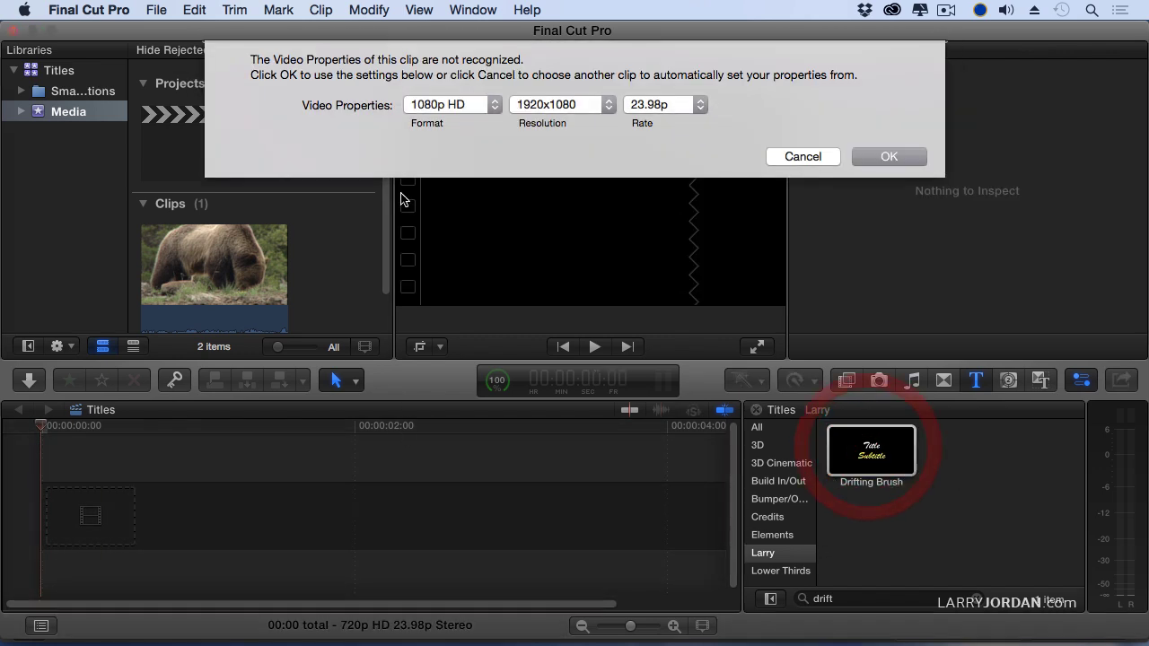
pyautogui.click(447, 105)
pyautogui.click(436, 149)
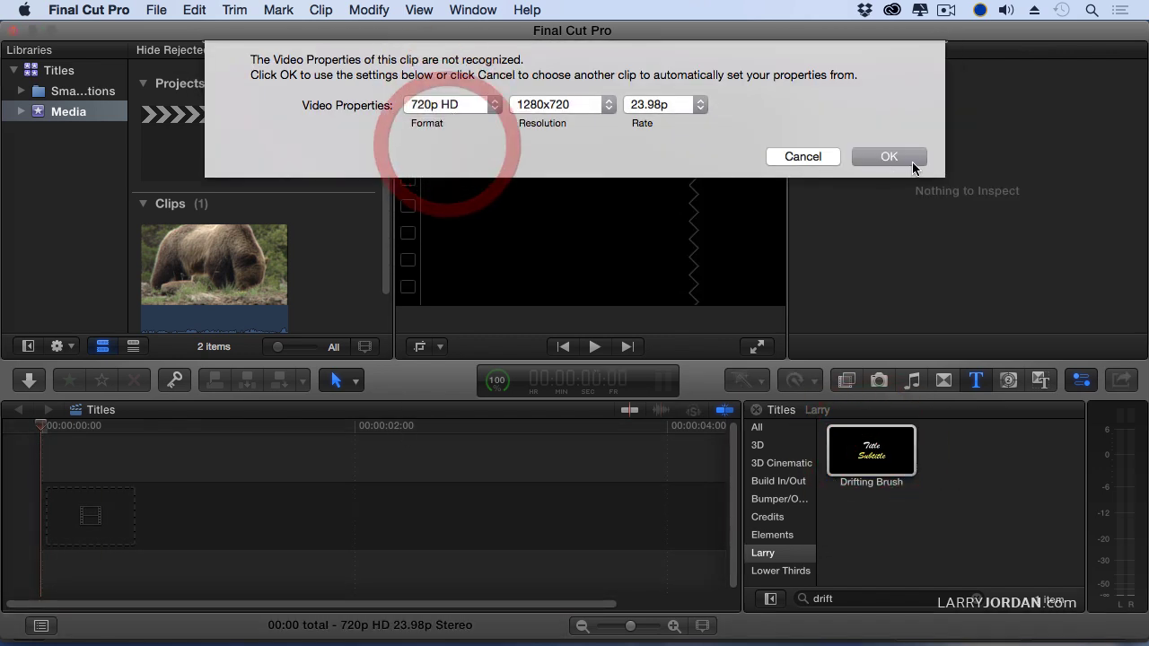
pyautogui.click(909, 157)
# Step: Select the new Drifting Brush clip and preview it at 2:00
pyautogui.click(384, 499)
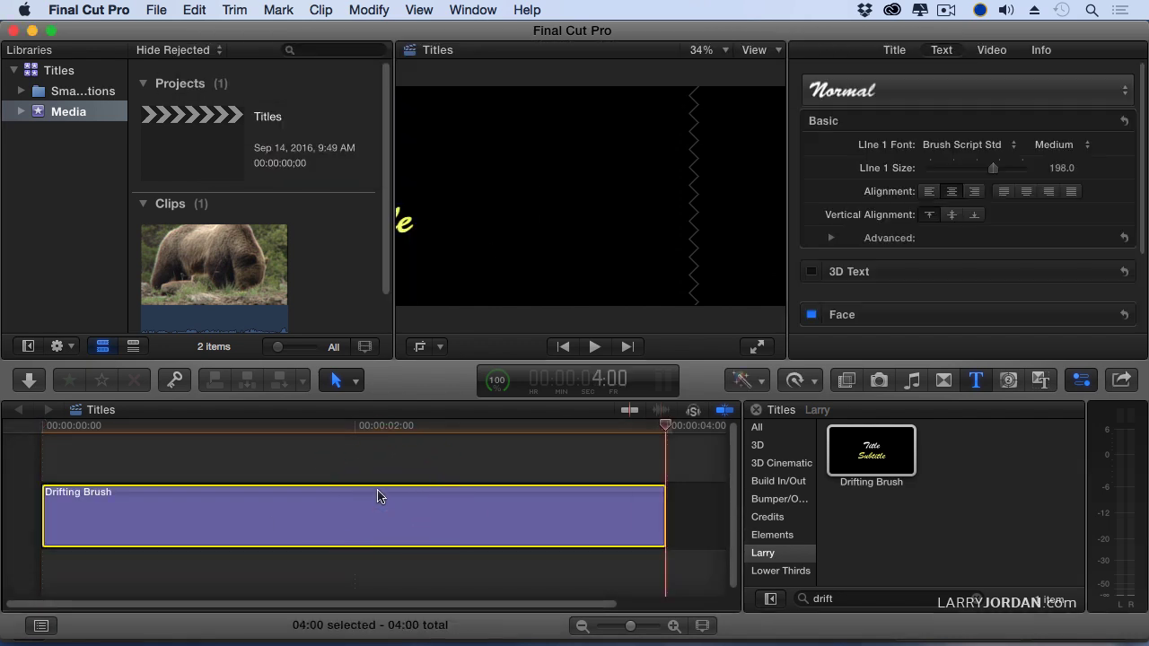
pyautogui.moveTo(878, 453)
pyautogui.mouseDown()
pyautogui.moveTo(454, 495)
pyautogui.moveTo(429, 518)
pyautogui.mouseUp()
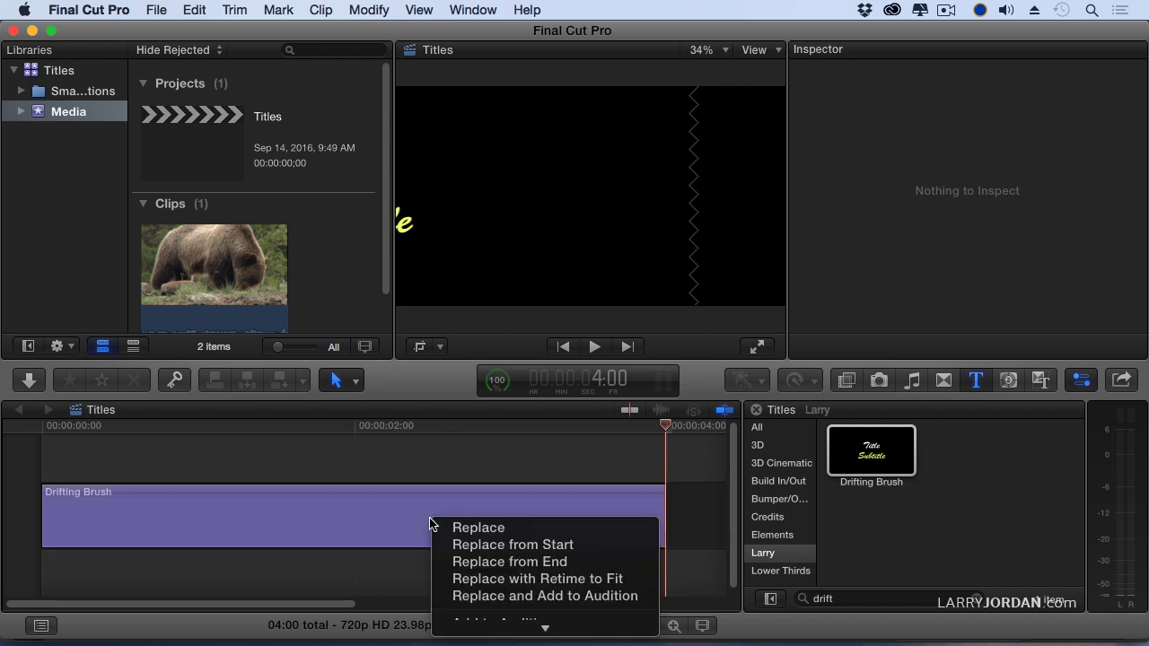
pyautogui.click(385, 462)
pyautogui.click(476, 526)
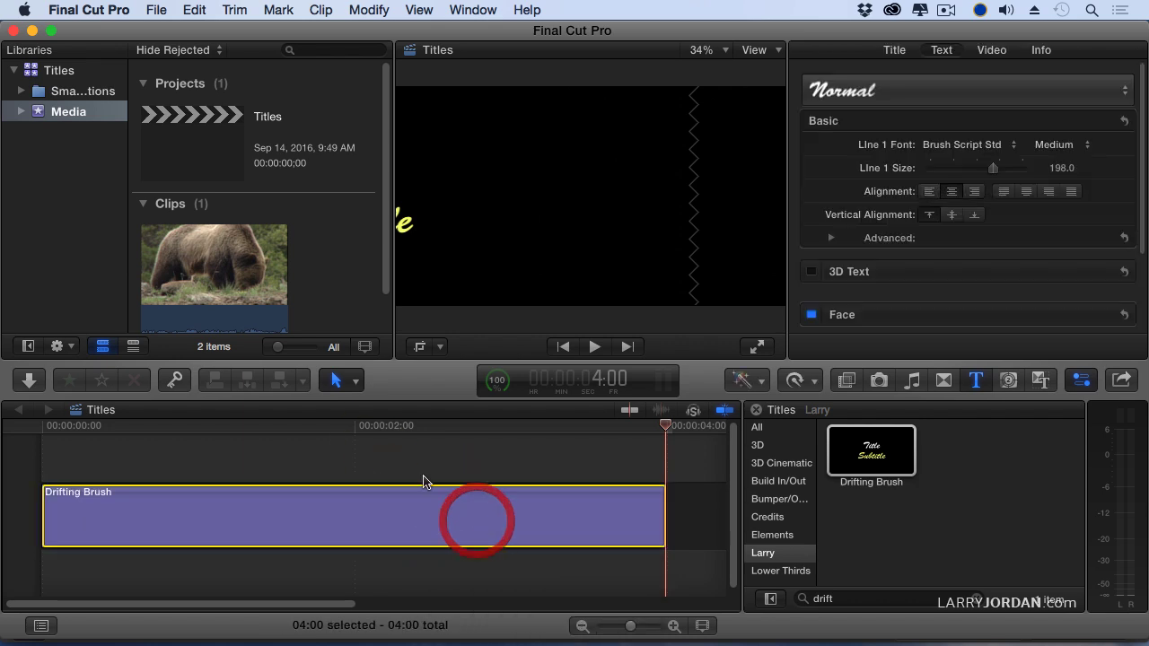
pyautogui.click(406, 456)
# Step: Scrub through the Drifting Brush clip from 1:15 and select it
pyautogui.click(301, 427)
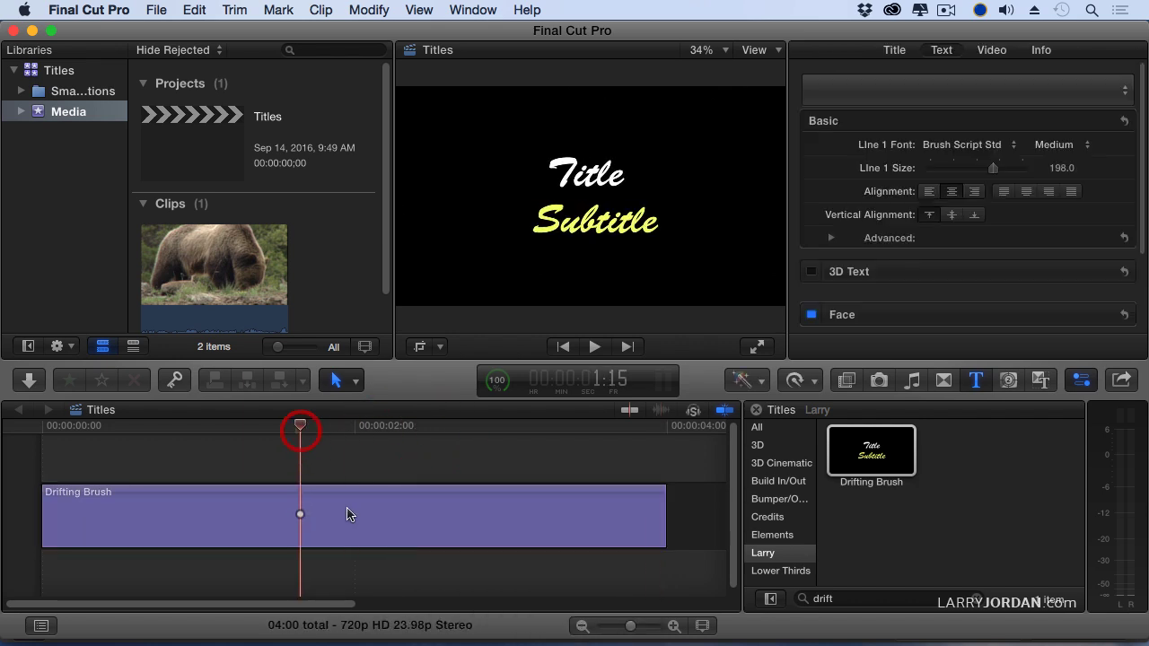
pyautogui.moveTo(303, 434)
pyautogui.mouseDown()
pyautogui.moveTo(175, 429)
pyautogui.moveTo(506, 428)
pyautogui.moveTo(311, 433)
pyautogui.moveTo(390, 431)
pyautogui.mouseUp()
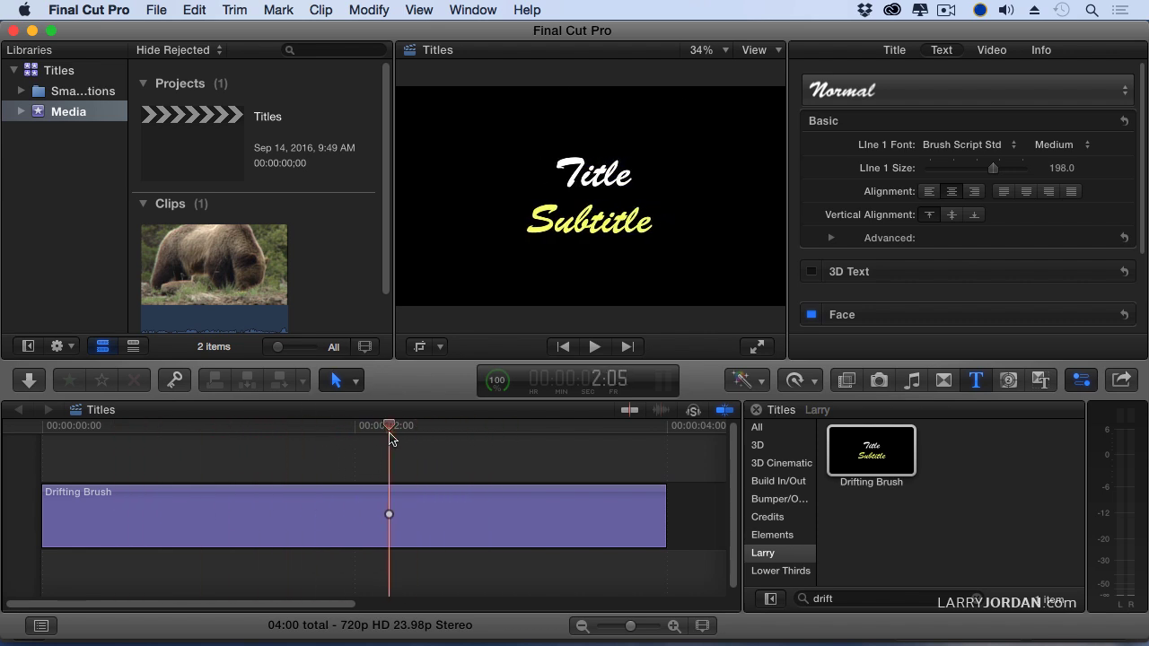
pyautogui.click(476, 528)
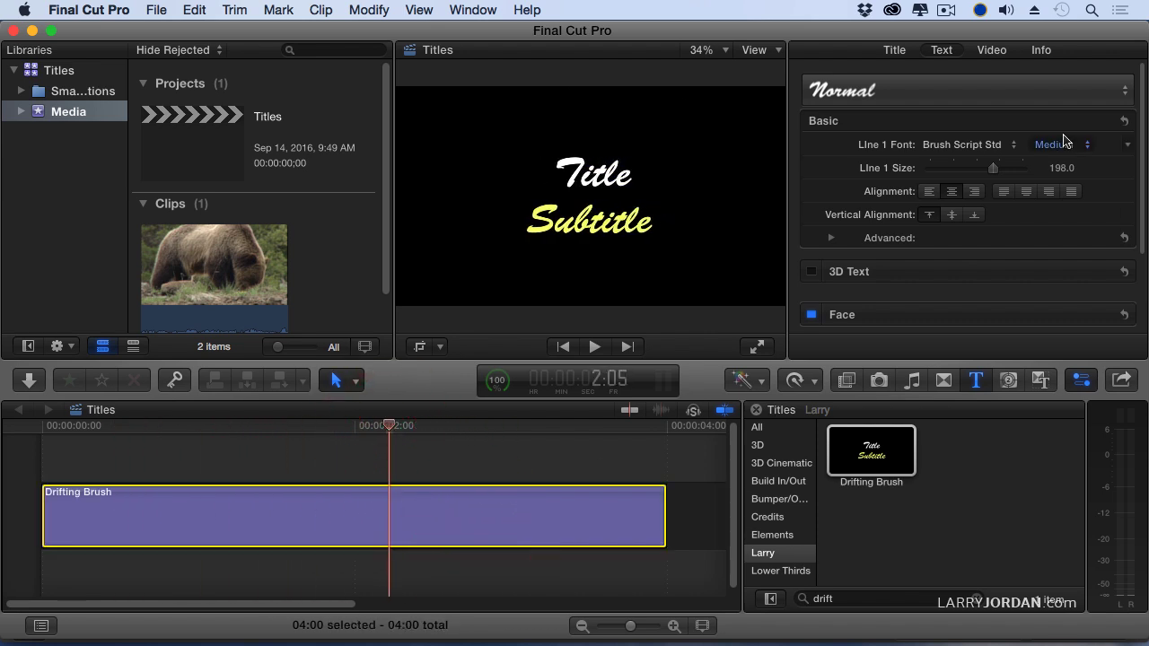
# Step: Open the clip's Text settings and select the word 'Title' to replace it
pyautogui.click(945, 51)
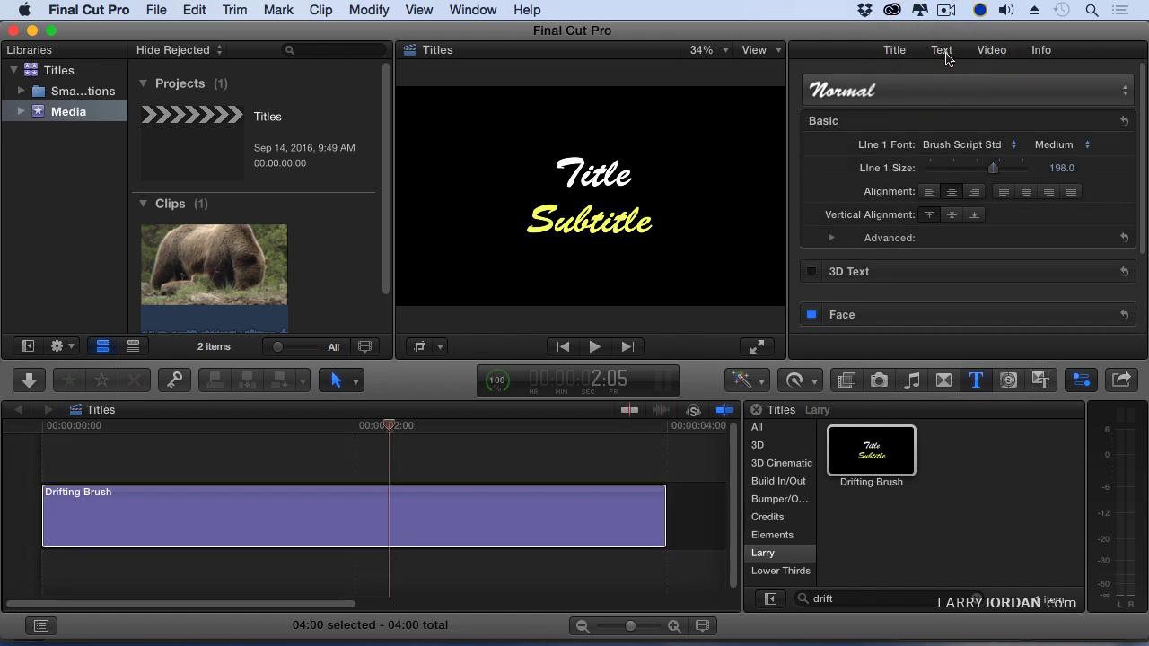
pyautogui.doubleClick(602, 184)
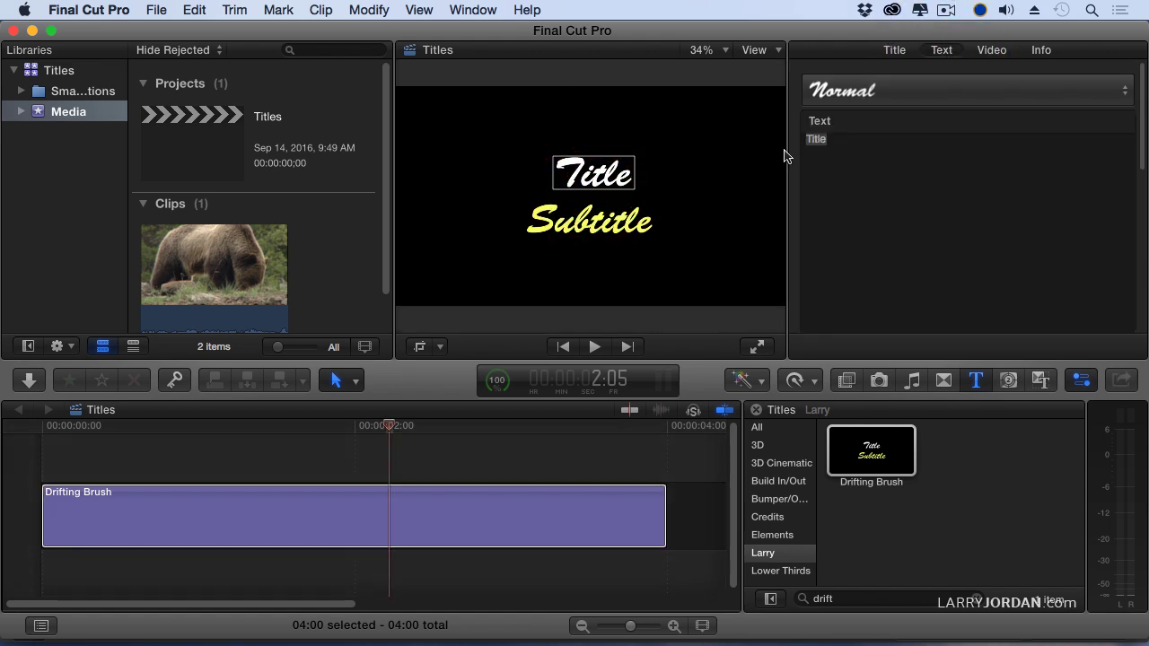
pyautogui.click(838, 141)
pyautogui.moveTo(847, 141); pyautogui.dragTo(794, 137)
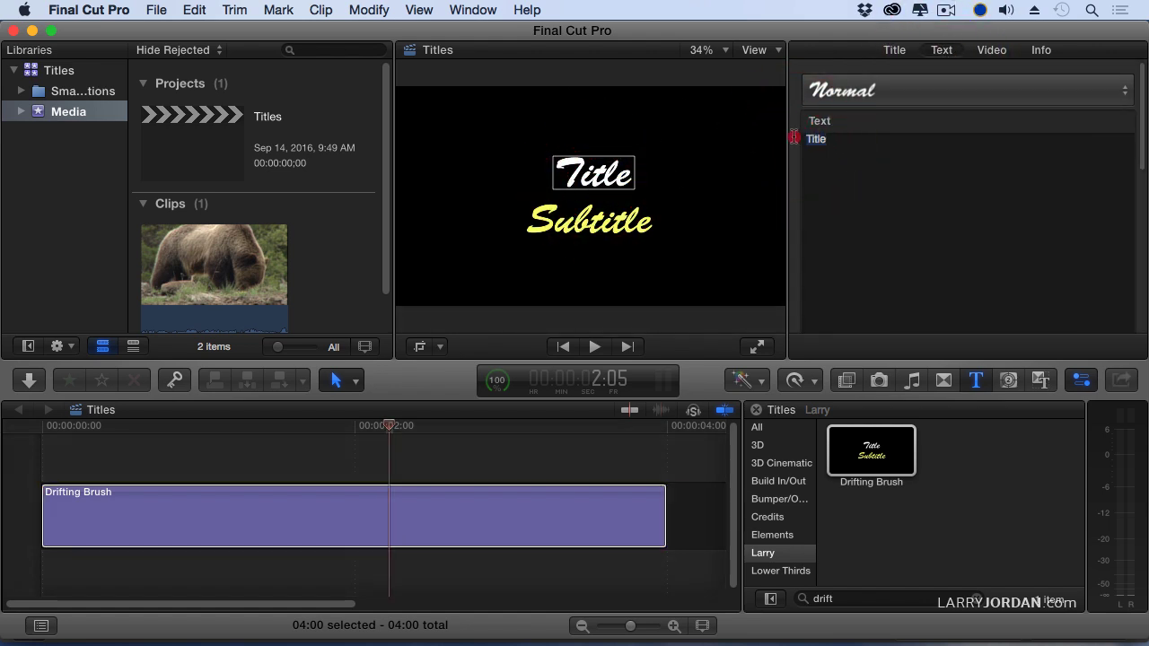